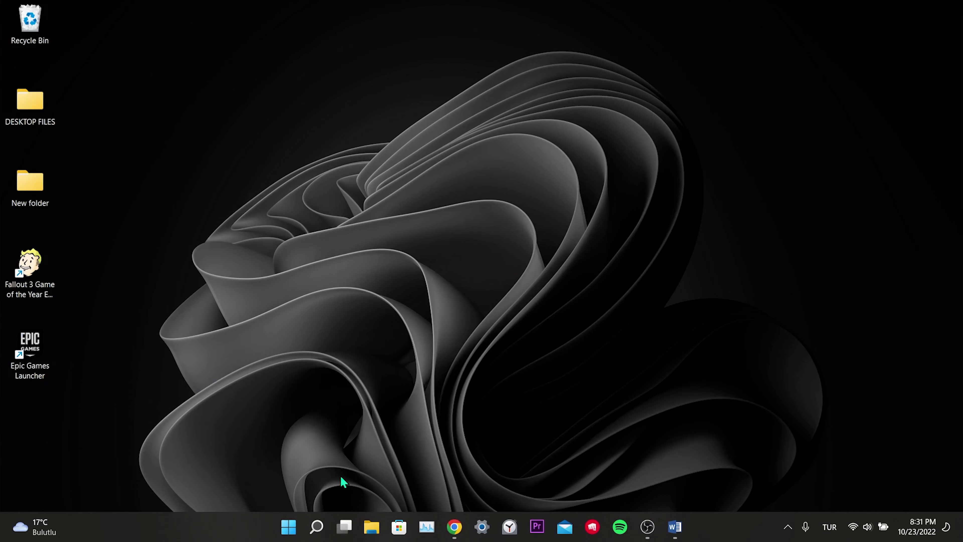
# Open the Graphics settings page by searching 'gra' in Windows search
pyautogui.click(317, 527)
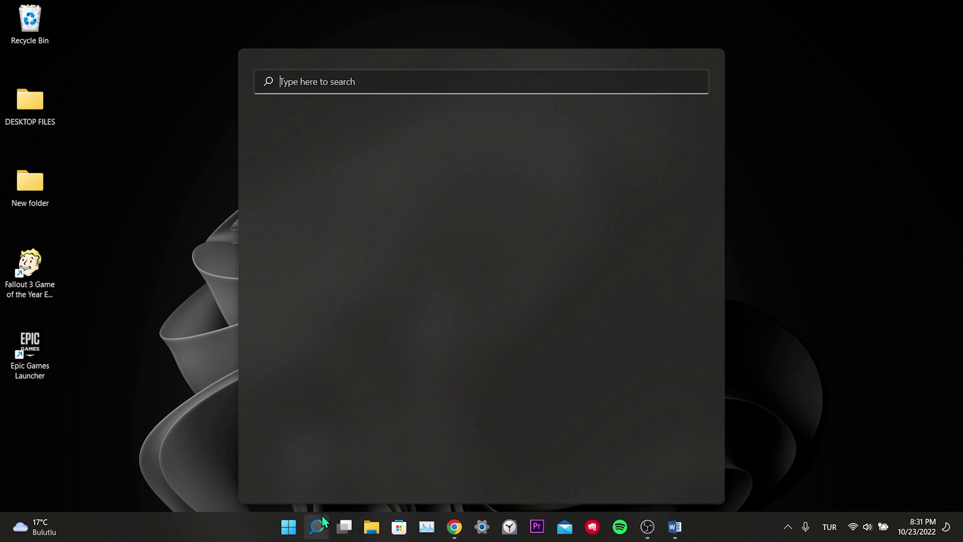
pyautogui.write('gra')
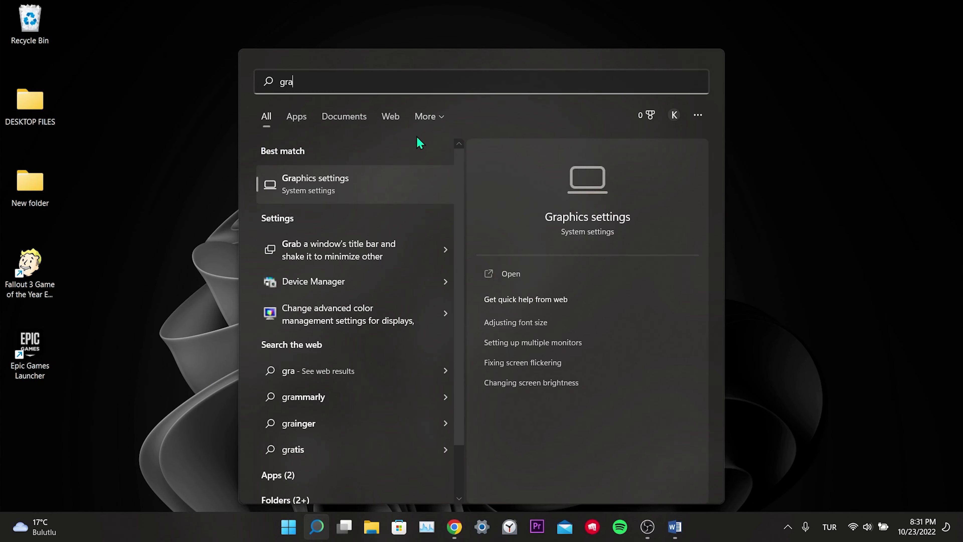
pyautogui.click(310, 181)
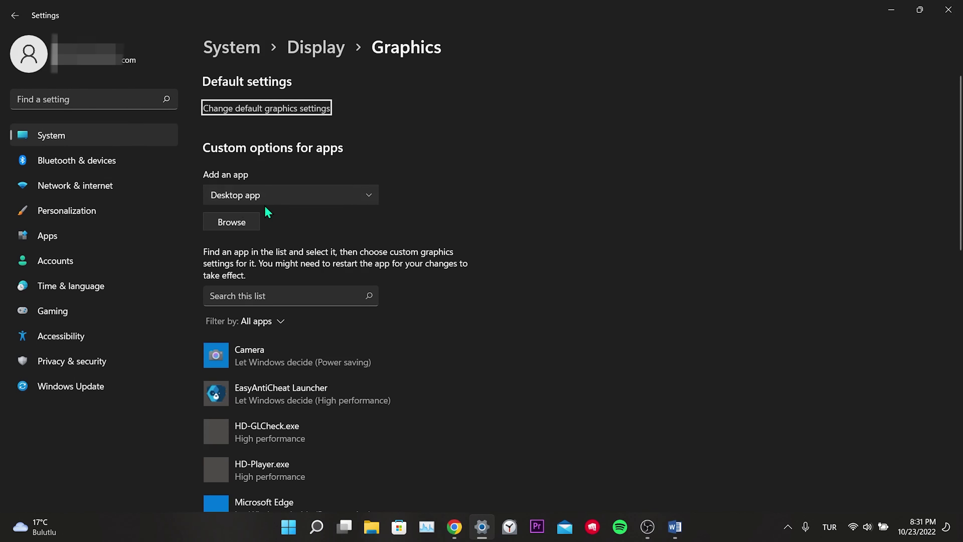
# Browse to the Fallout 3 GOTY English game folder and choose Fallout3.exe as the app to add
pyautogui.click(238, 216)
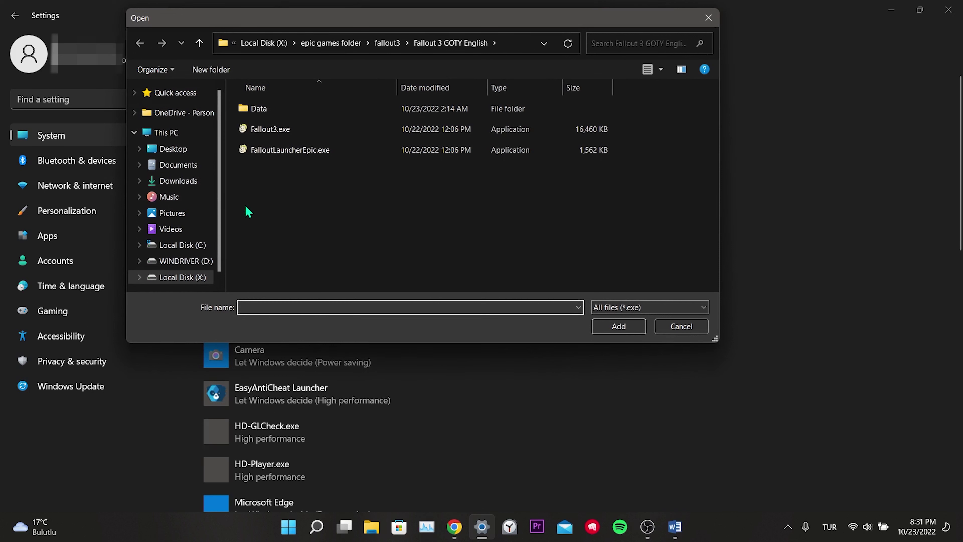
pyautogui.click(169, 132)
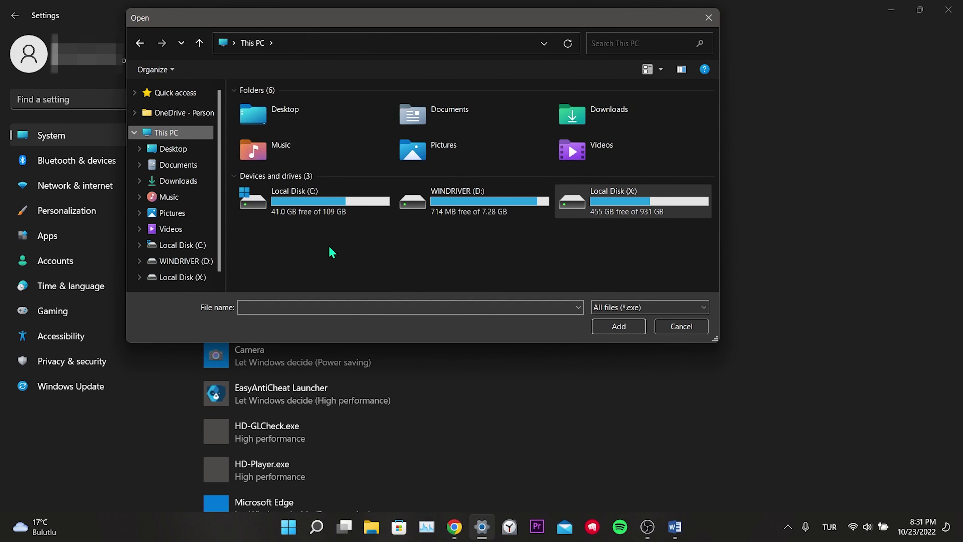
pyautogui.click(287, 195)
pyautogui.doubleClick(299, 198)
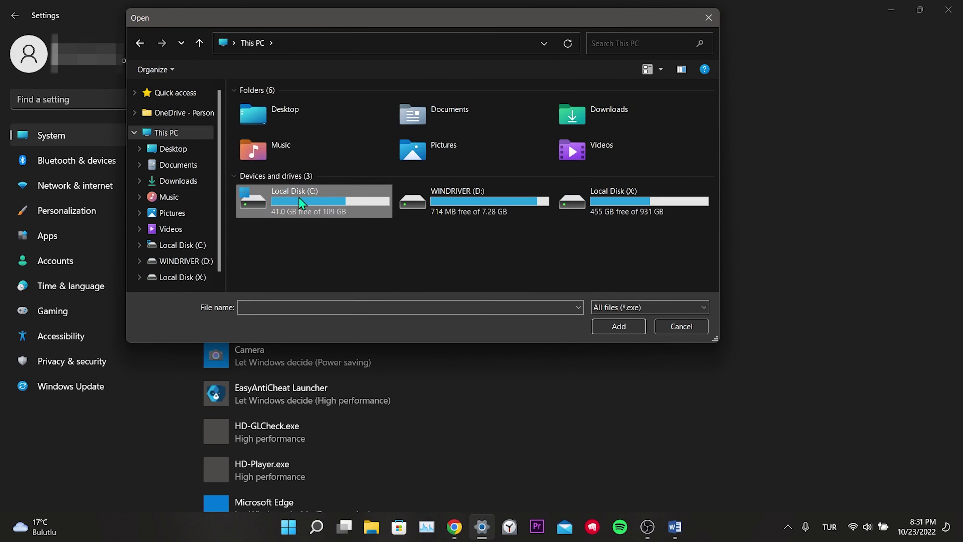
pyautogui.scroll(-2, 341, 171)
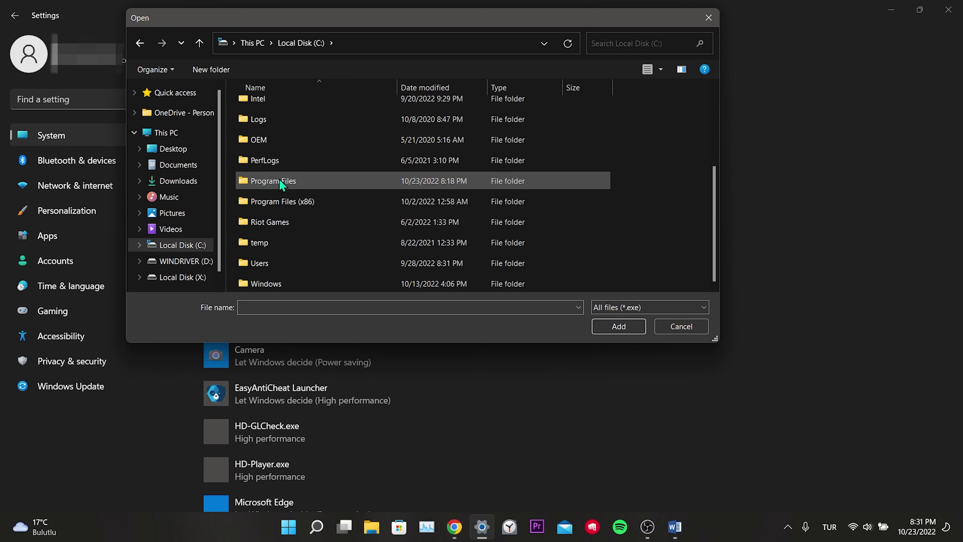
pyautogui.doubleClick(273, 181)
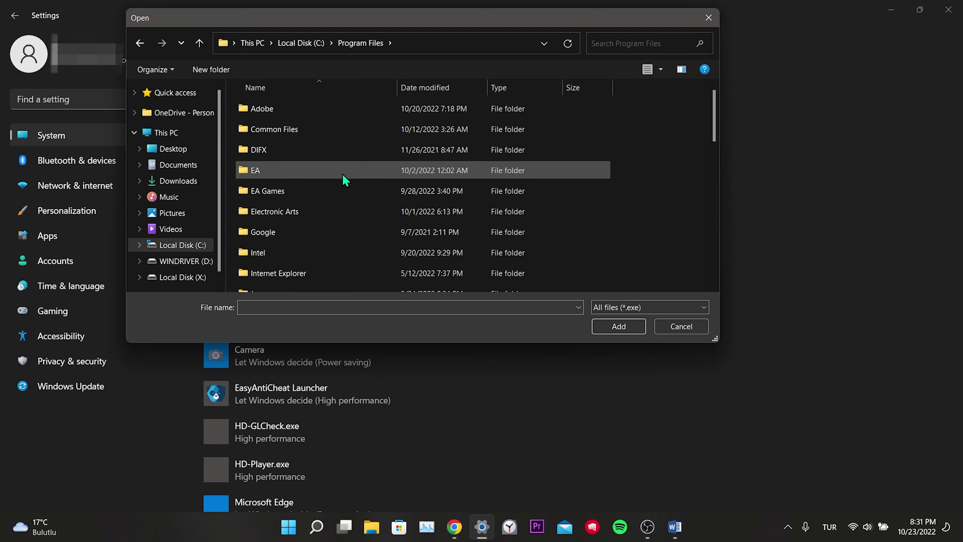
pyautogui.scroll(-10, 343, 176)
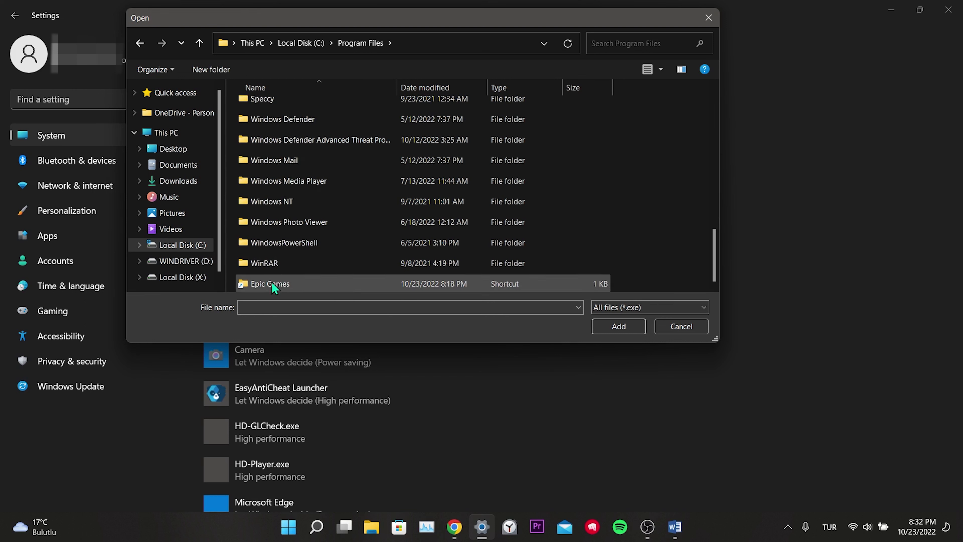
pyautogui.doubleClick(271, 283)
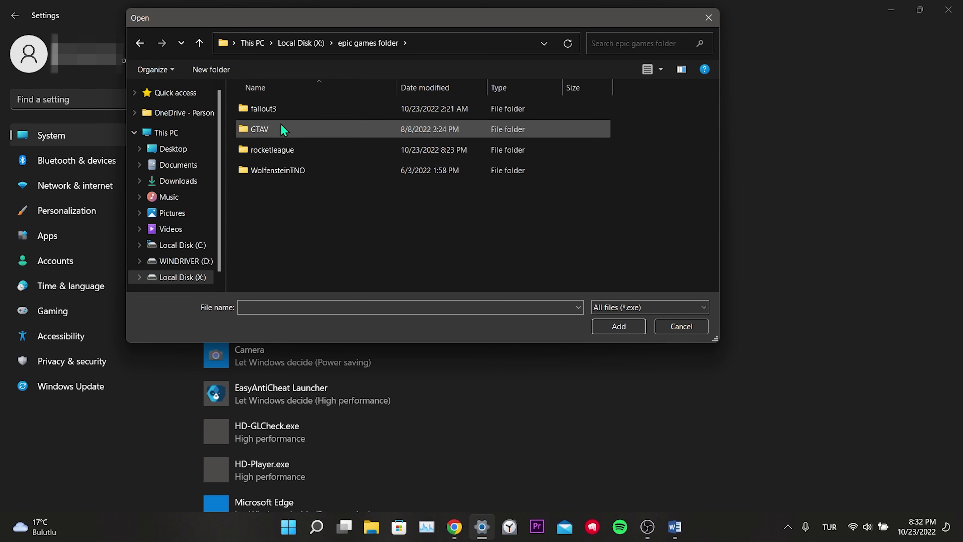
pyautogui.doubleClick(282, 109)
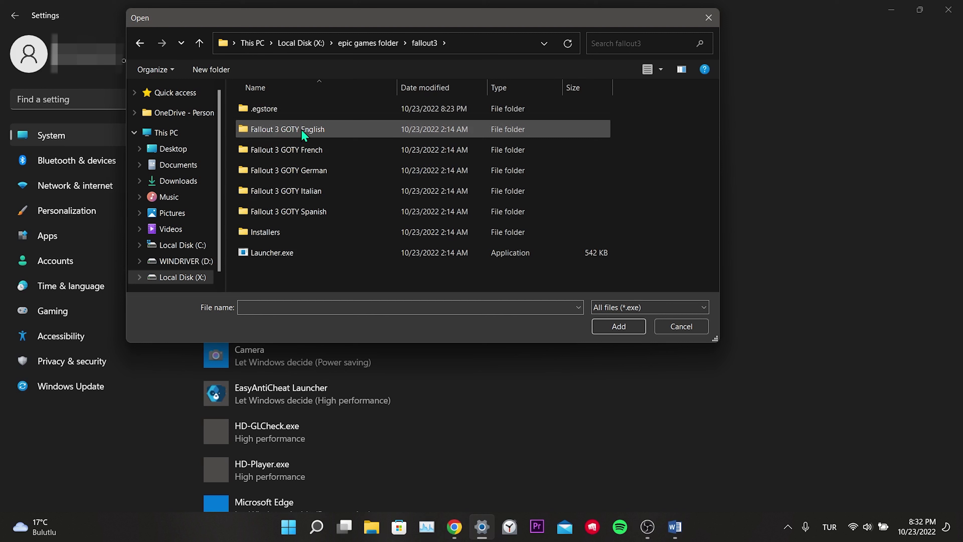
pyautogui.doubleClick(323, 131)
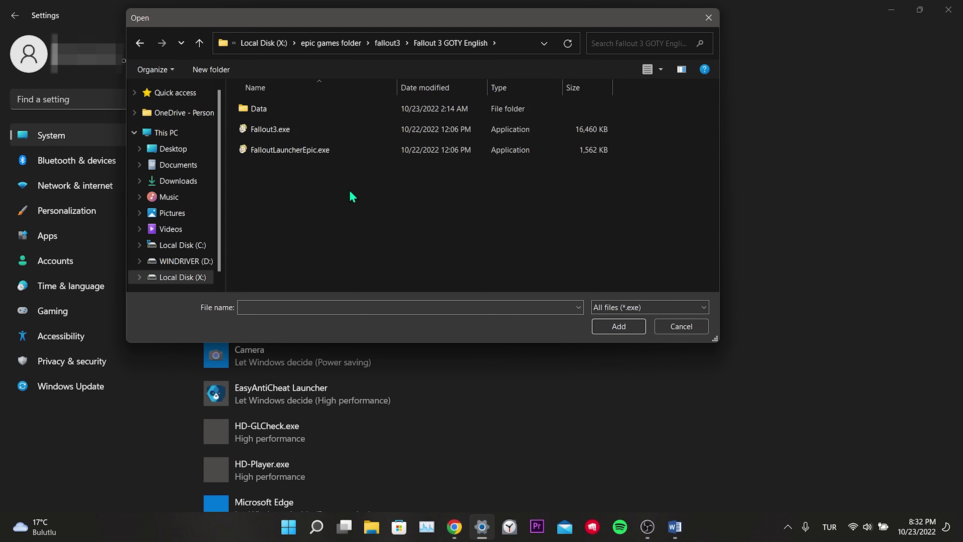
pyautogui.click(277, 132)
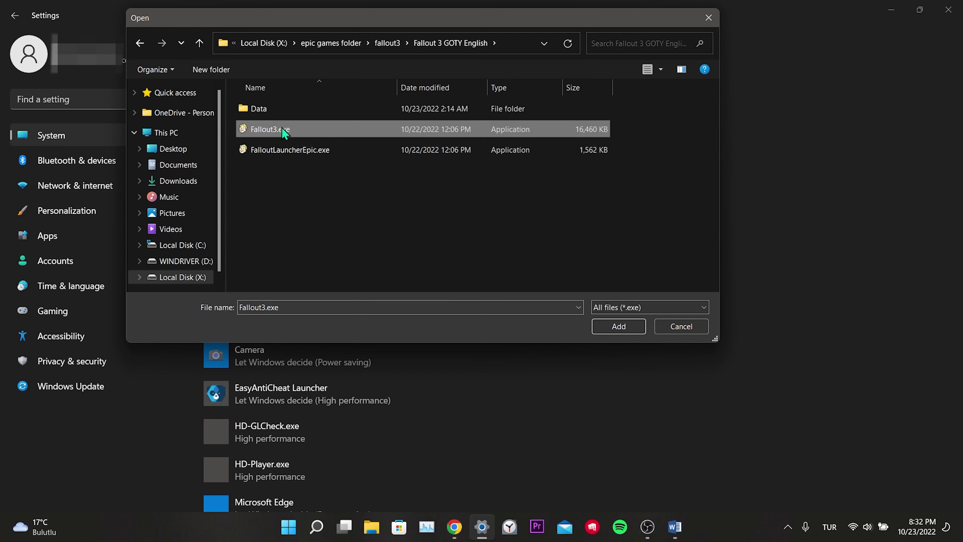
# Add Fallout3.exe, then FalloutLauncherEpic.exe from the same folder, to the graphics app list
pyautogui.click(615, 328)
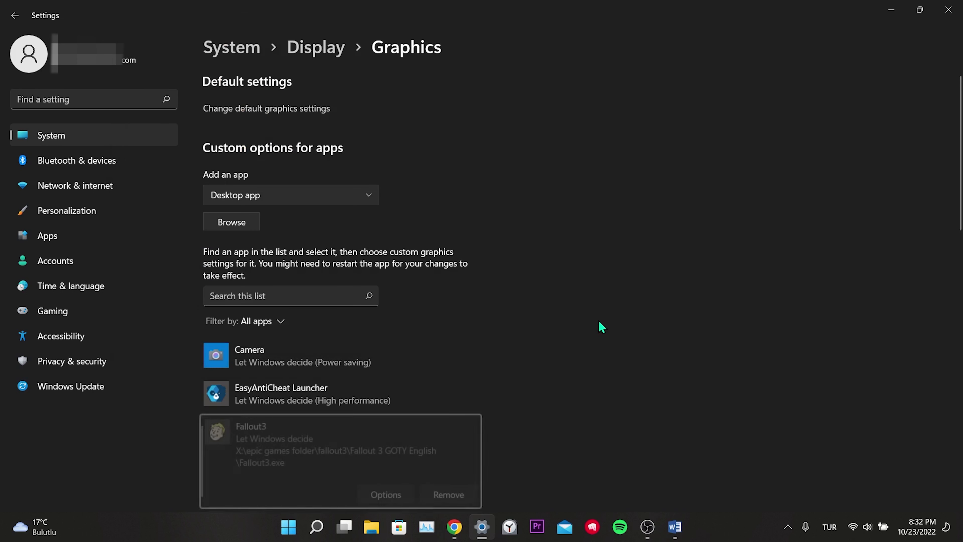
pyautogui.click(230, 221)
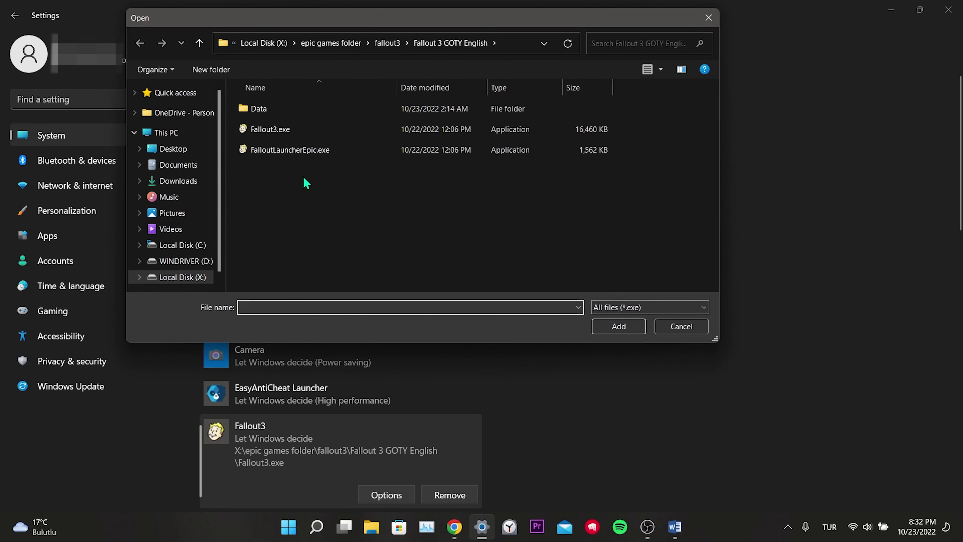
pyautogui.click(314, 150)
pyautogui.click(606, 331)
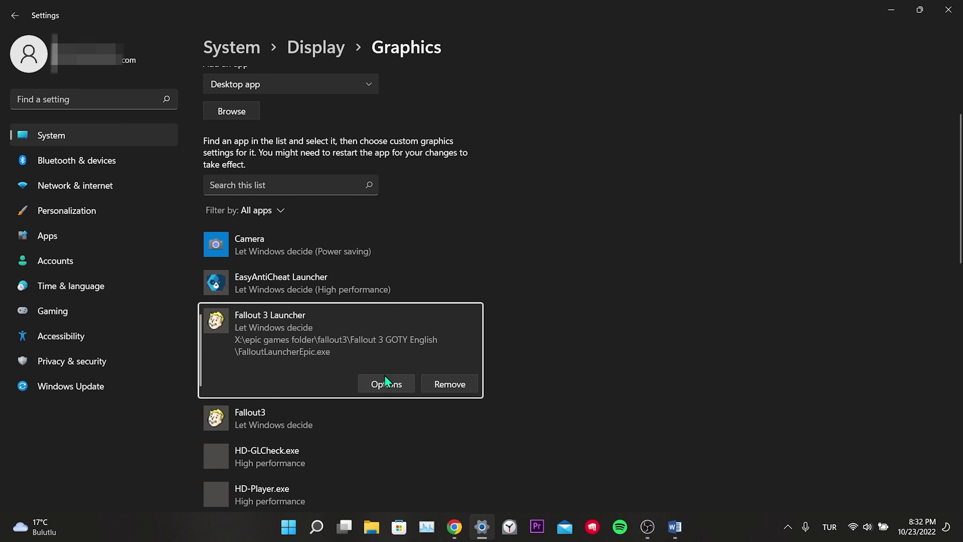
# Set the Fallout 3 Launcher graphics preference to High performance and save
pyautogui.click(372, 385)
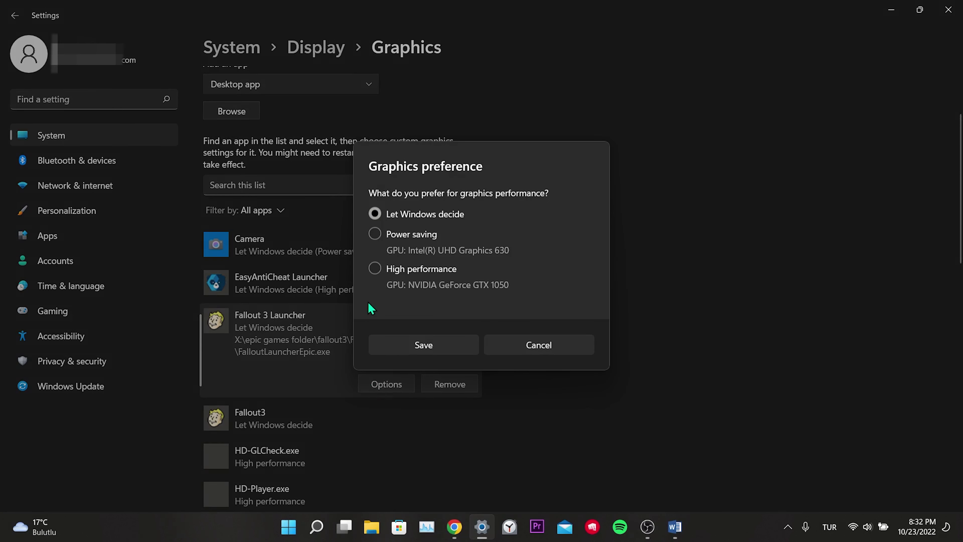
pyautogui.click(374, 268)
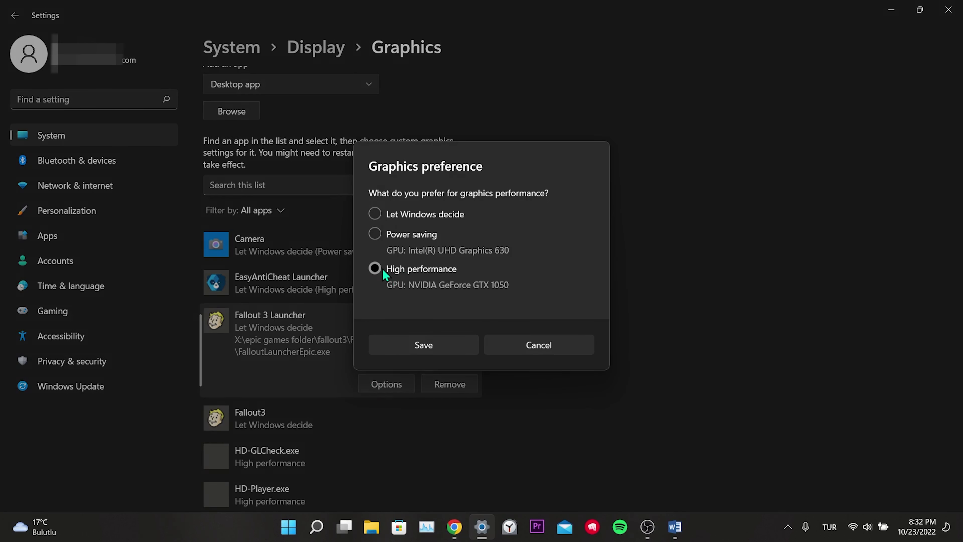
pyautogui.click(424, 346)
pyautogui.scroll(-3, 531, 339)
# Set the Fallout3 graphics preference to High performance and save
pyautogui.click(312, 317)
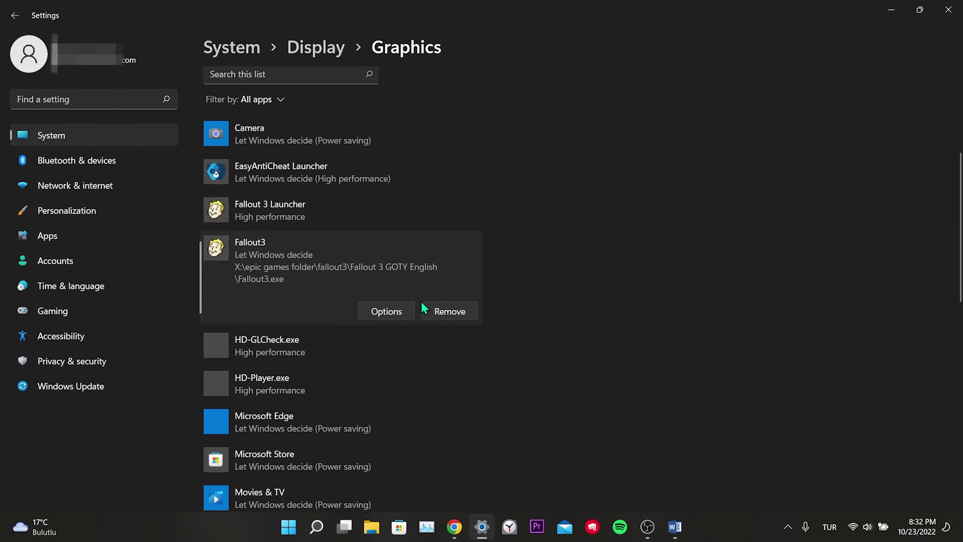
pyautogui.click(398, 317)
pyautogui.click(392, 277)
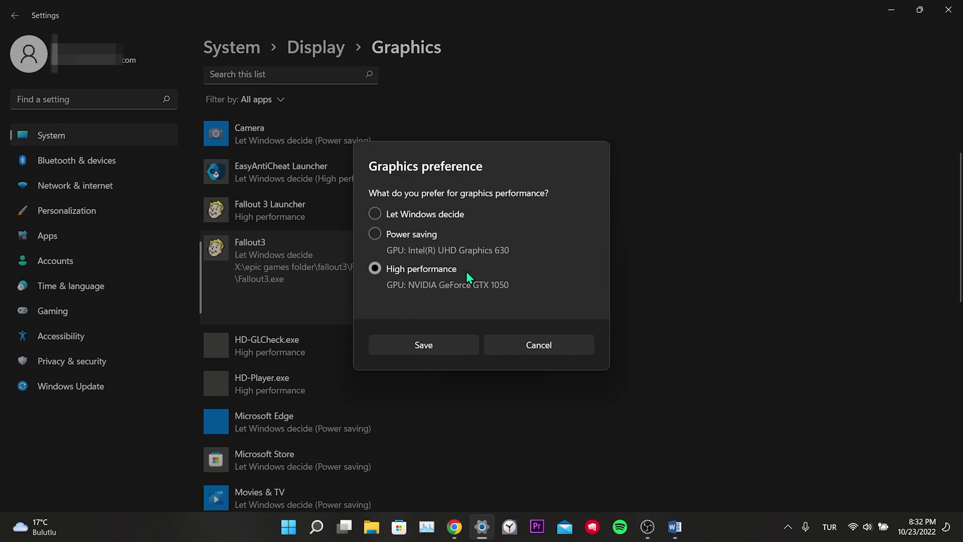
pyautogui.click(436, 343)
pyautogui.scroll(3, 573, 313)
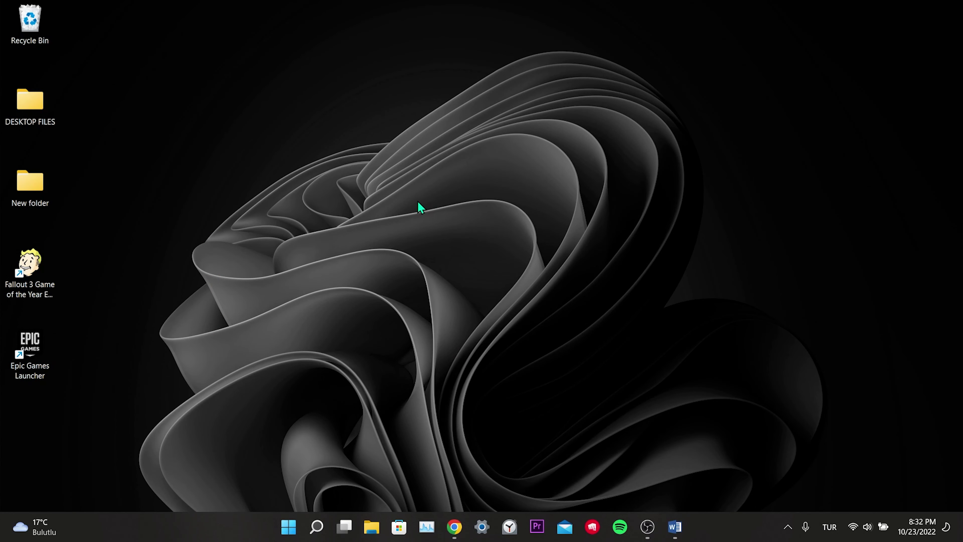
# Launch Fallout 3 from its desktop shortcut, accept the detected Ultra High Quality settings, and press Play
pyautogui.click(35, 278)
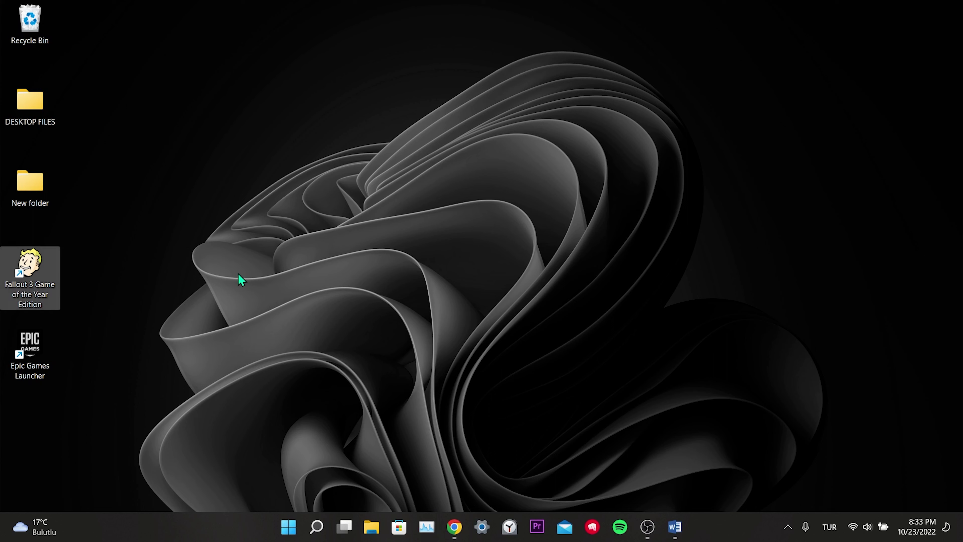
pyautogui.press('Return')
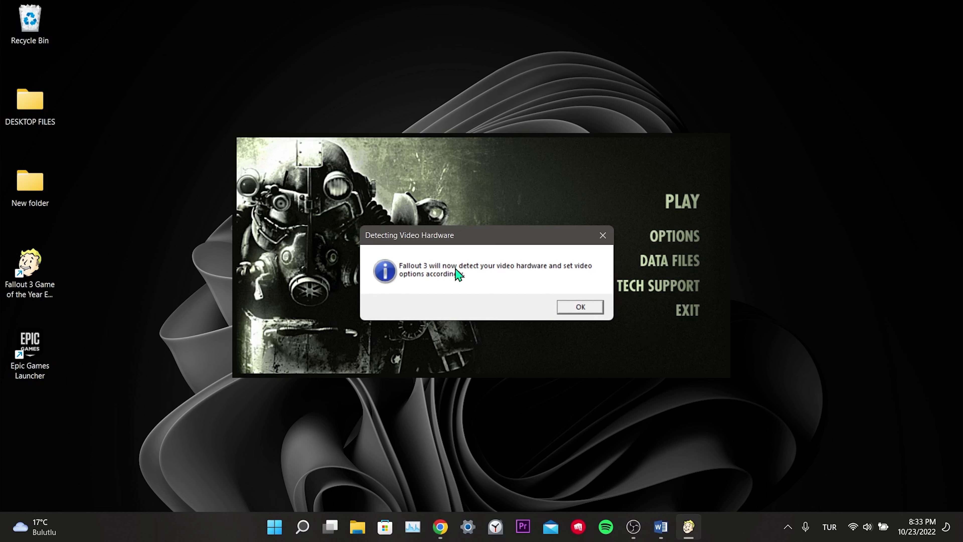
pyautogui.click(567, 307)
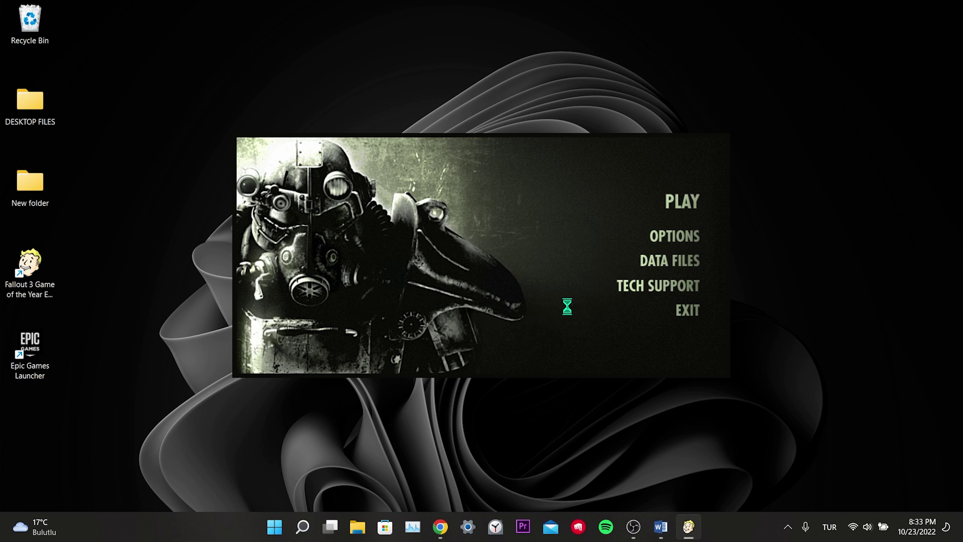
pyautogui.click(565, 307)
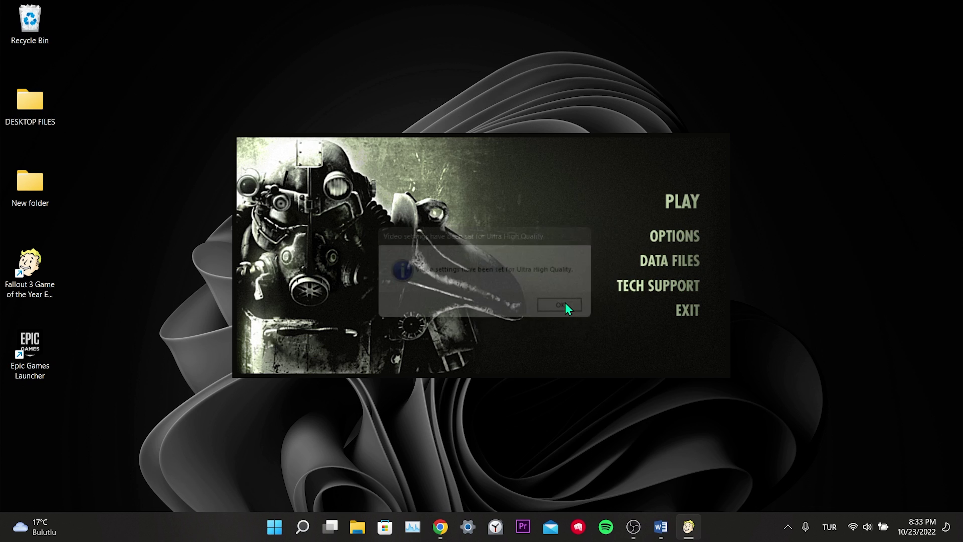
pyautogui.click(676, 203)
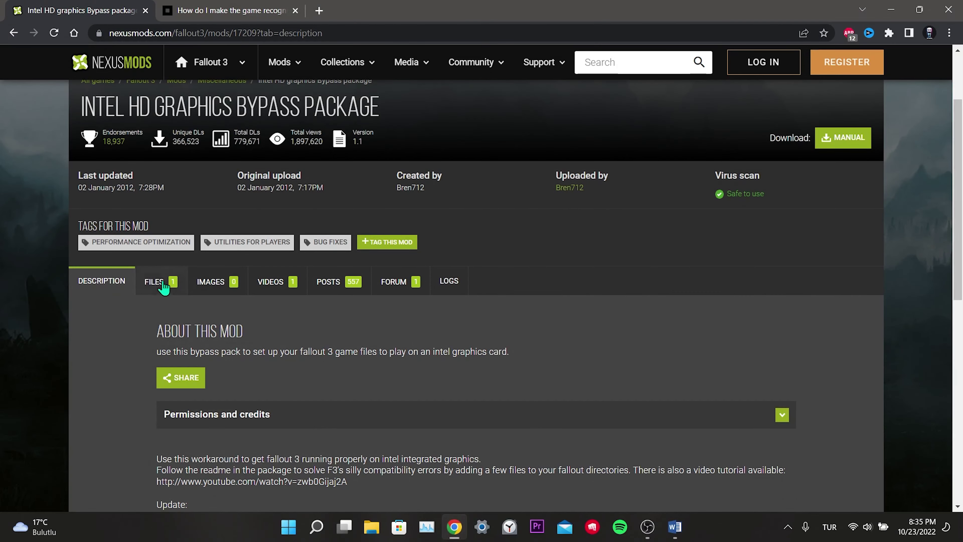
# Download the Fallout 3 Intel bypass package zip via the free slow download and save it to the Desktop
pyautogui.click(161, 283)
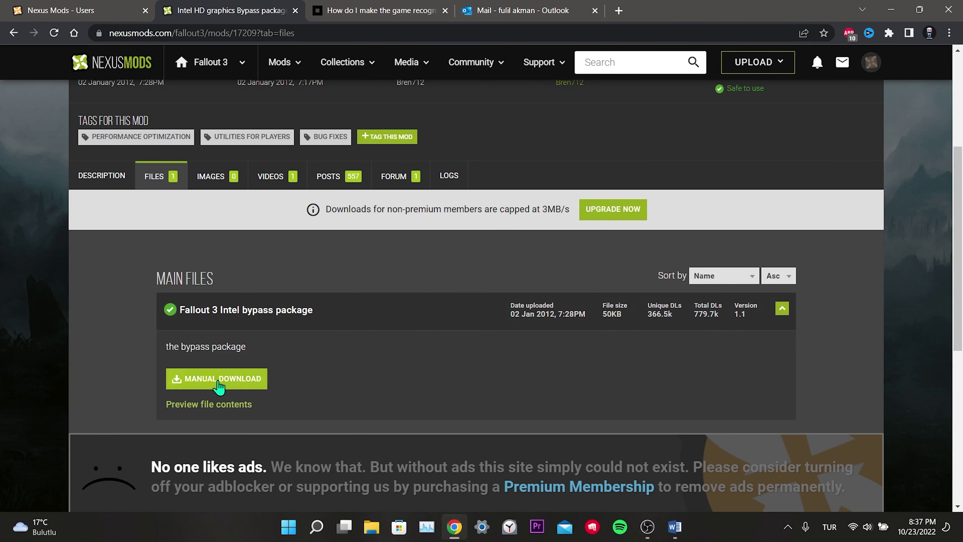
pyautogui.click(223, 379)
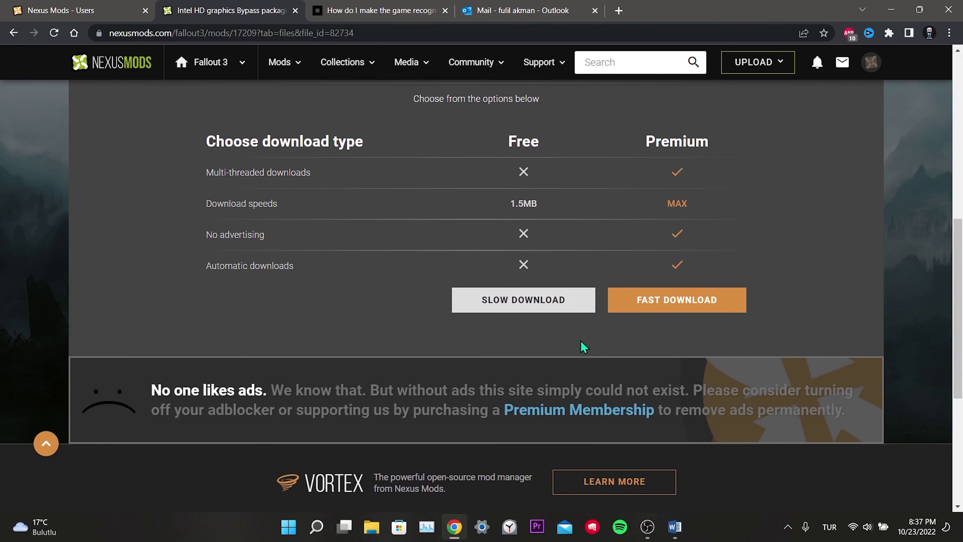
pyautogui.click(504, 306)
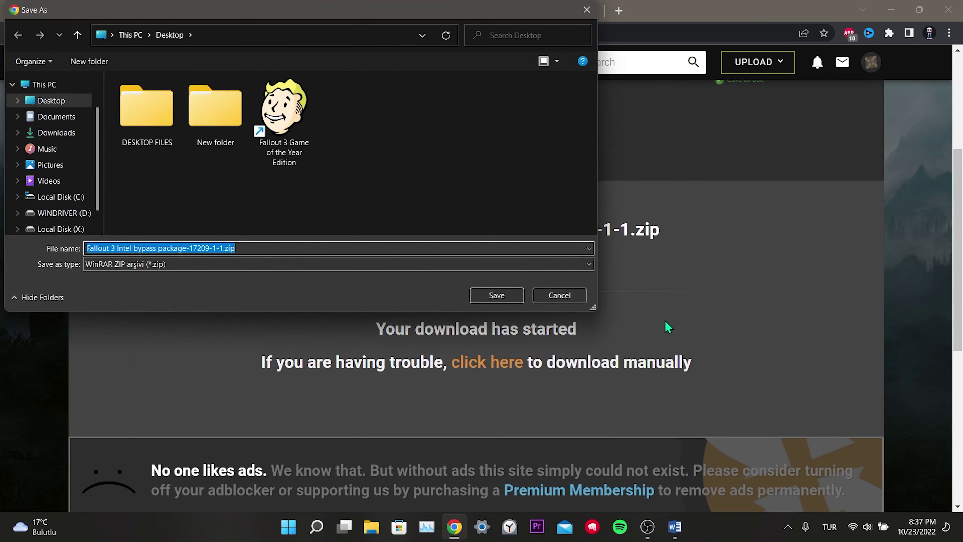
pyautogui.click(493, 300)
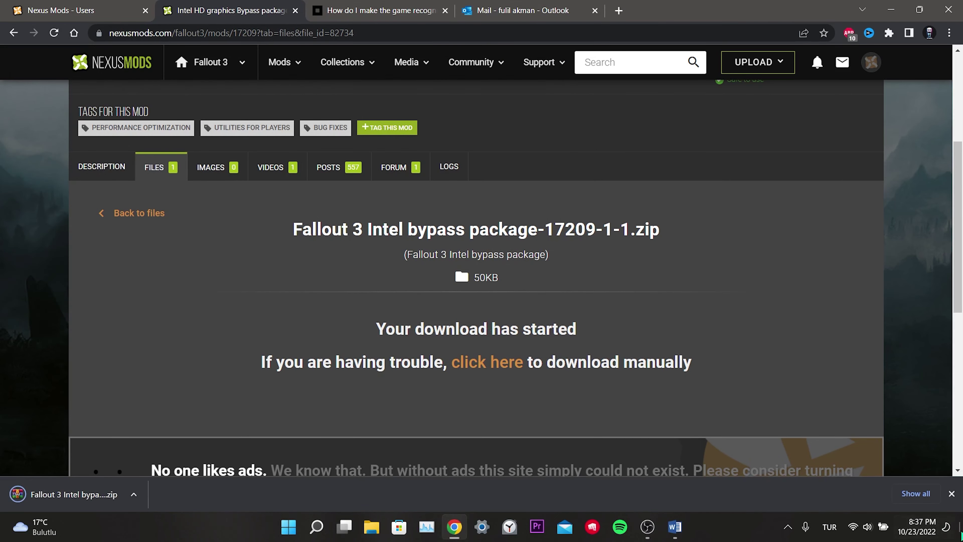
# Start extracting the bypass package zip from the desktop with Extract All
pyautogui.click(953, 534)
pyautogui.moveTo(29, 429); pyautogui.dragTo(230, 188)
pyautogui.rightClick(206, 191)
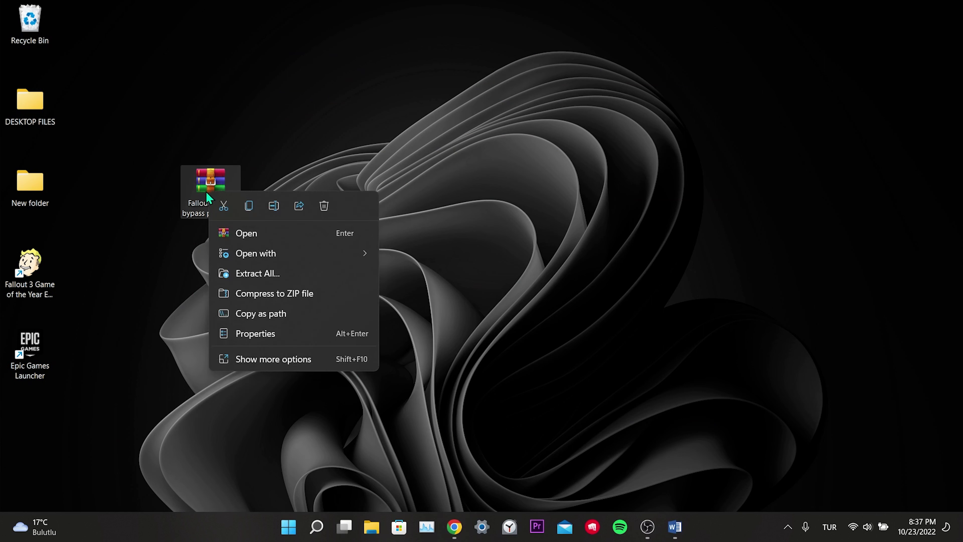
pyautogui.click(235, 274)
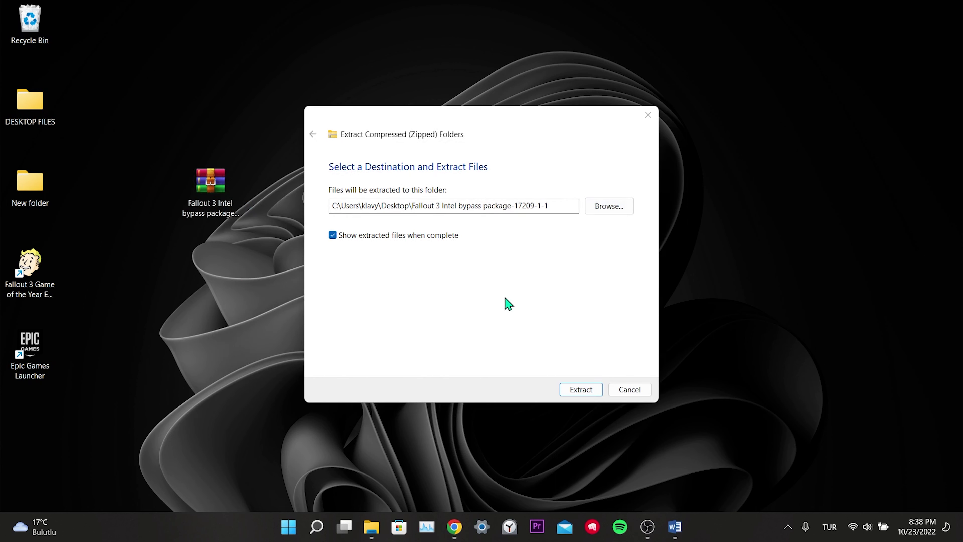
# Extract the package to the desktop, open the Fallout 3 Intel HD Bypass folder and select d3d9.dll
pyautogui.click(577, 394)
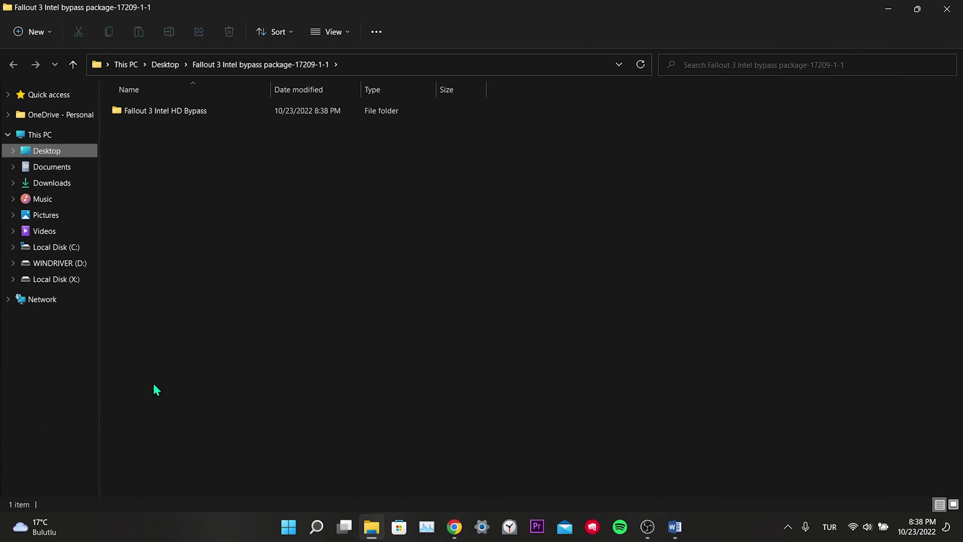
pyautogui.doubleClick(230, 111)
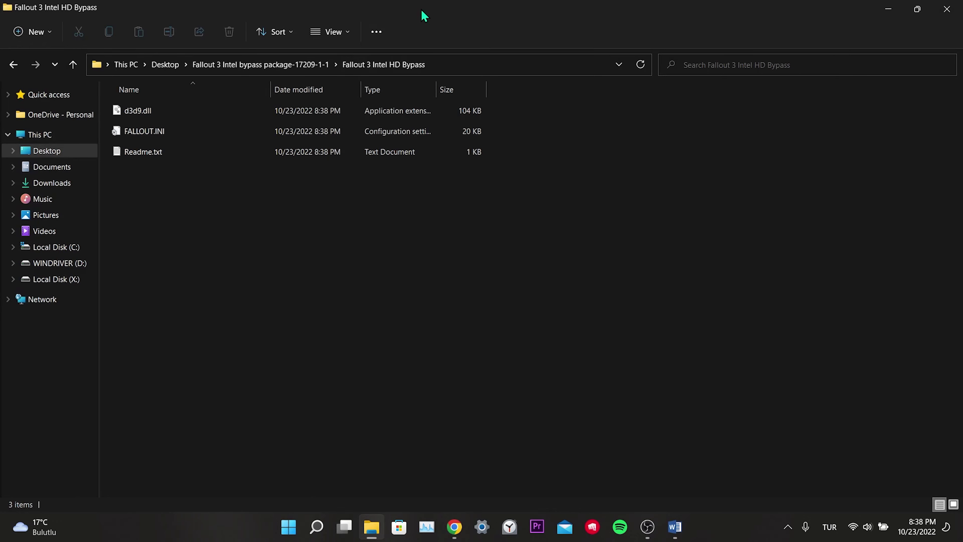
pyautogui.moveTo(424, 15); pyautogui.dragTo(655, 41)
pyautogui.click(526, 141)
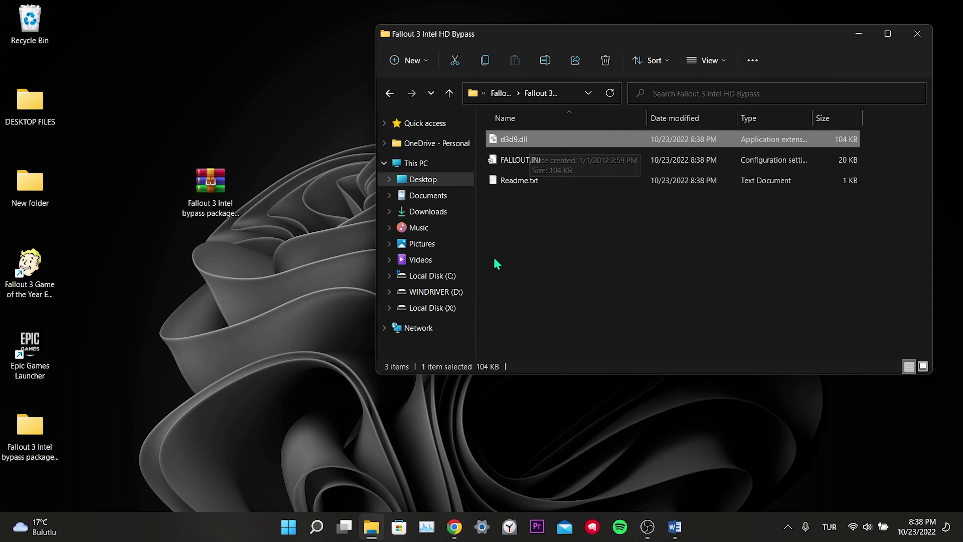
# Copy d3d9.dll and paste it into the Fallout 3 GOTY English game folder under Program Files
pyautogui.hotkey('ctrl', 'c')
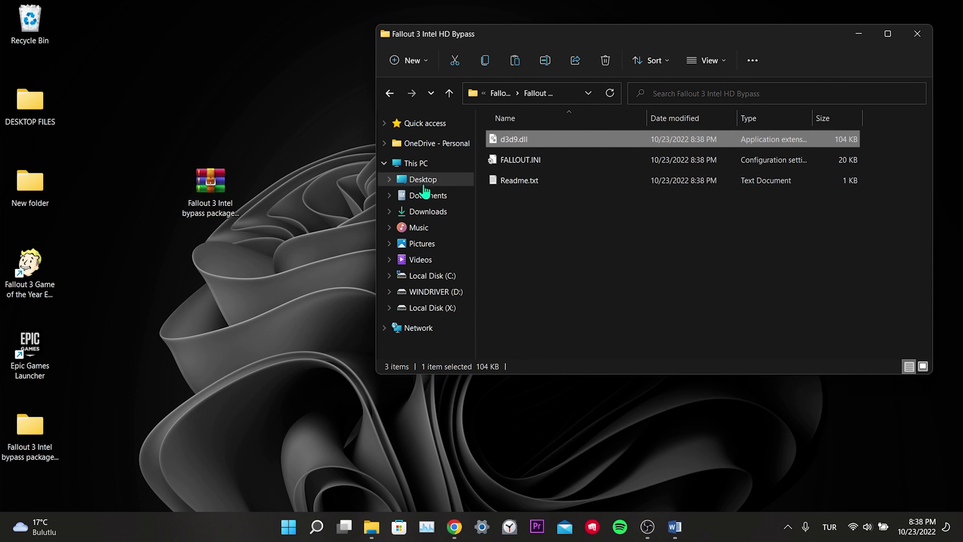
pyautogui.click(410, 164)
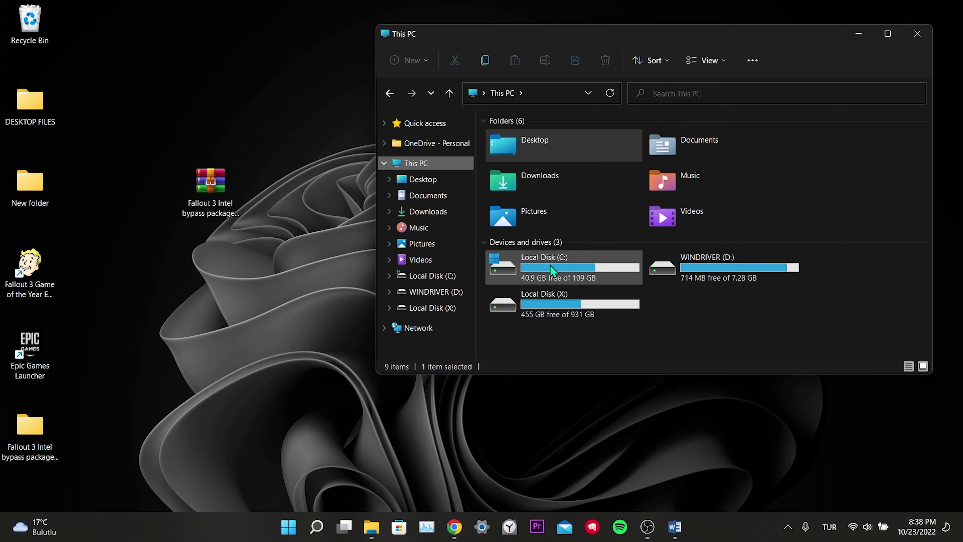
pyautogui.doubleClick(551, 265)
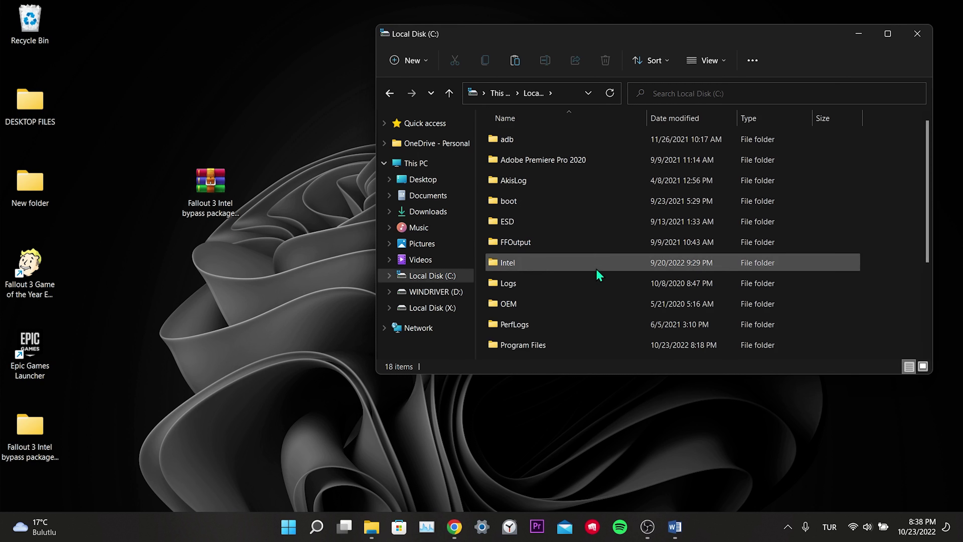
pyautogui.scroll(-2, 595, 277)
pyautogui.doubleClick(523, 242)
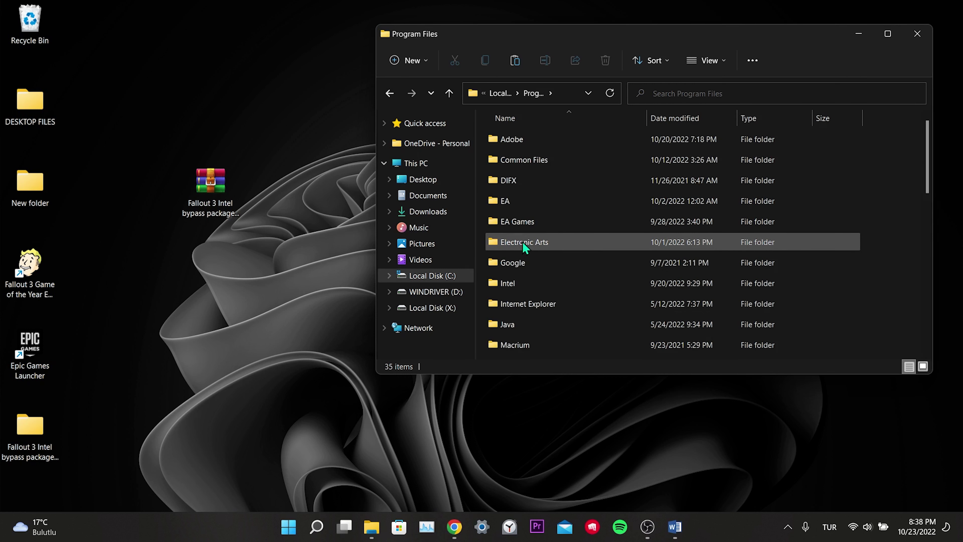
pyautogui.scroll(-8, 522, 242)
pyautogui.doubleClick(527, 350)
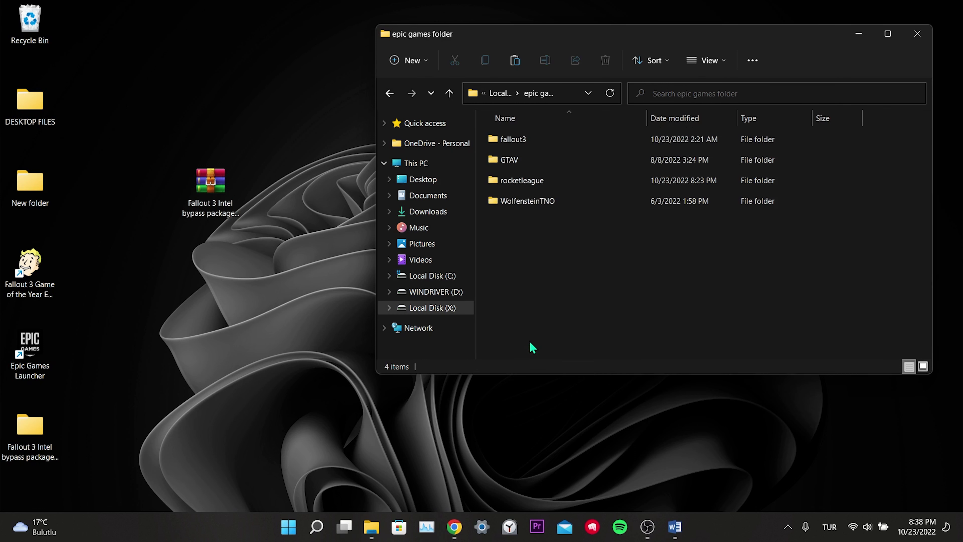
pyautogui.doubleClick(528, 138)
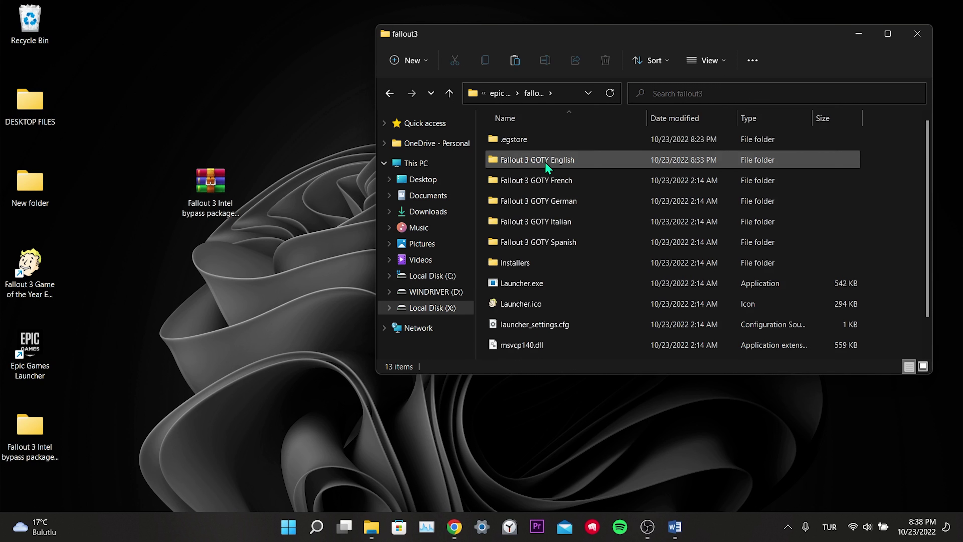
pyautogui.click(550, 158)
pyautogui.doubleClick(550, 158)
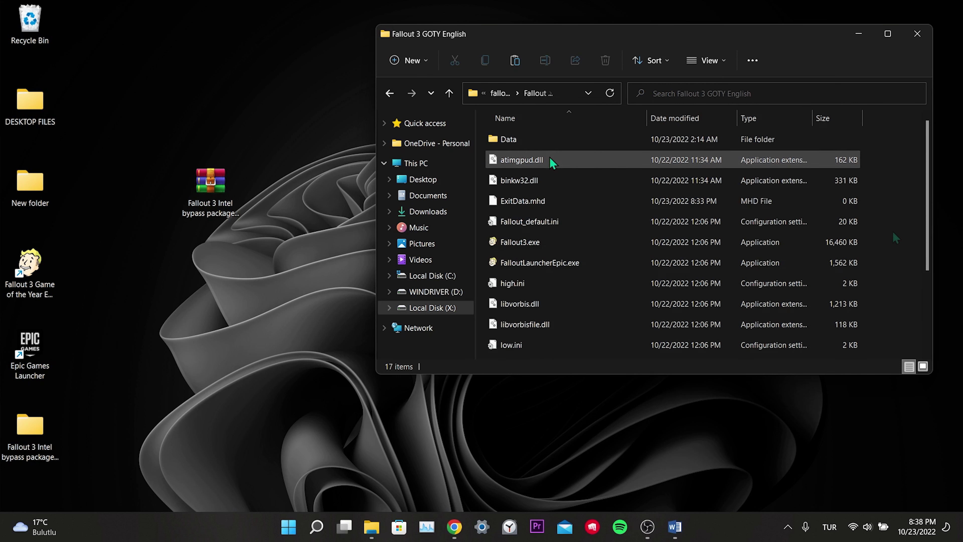
pyautogui.rightClick(892, 235)
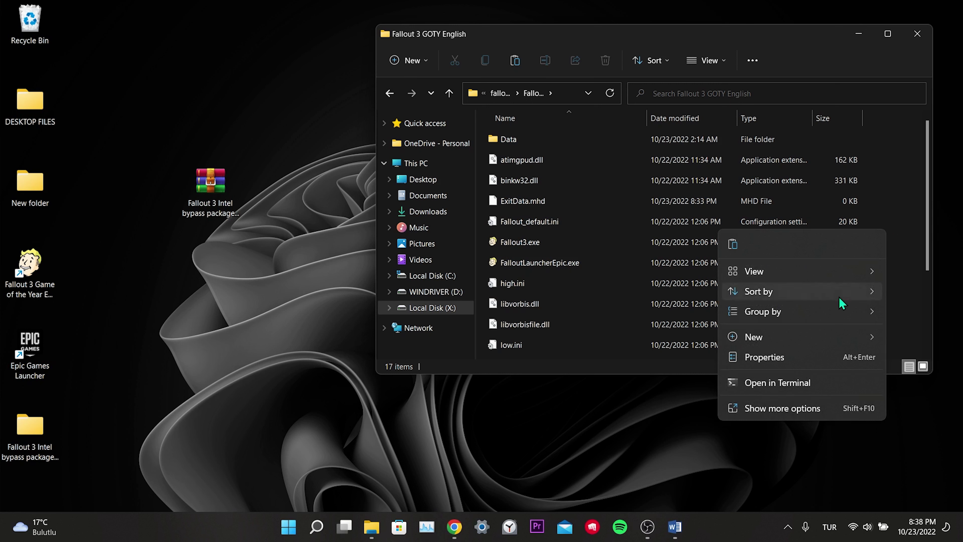
pyautogui.click(733, 244)
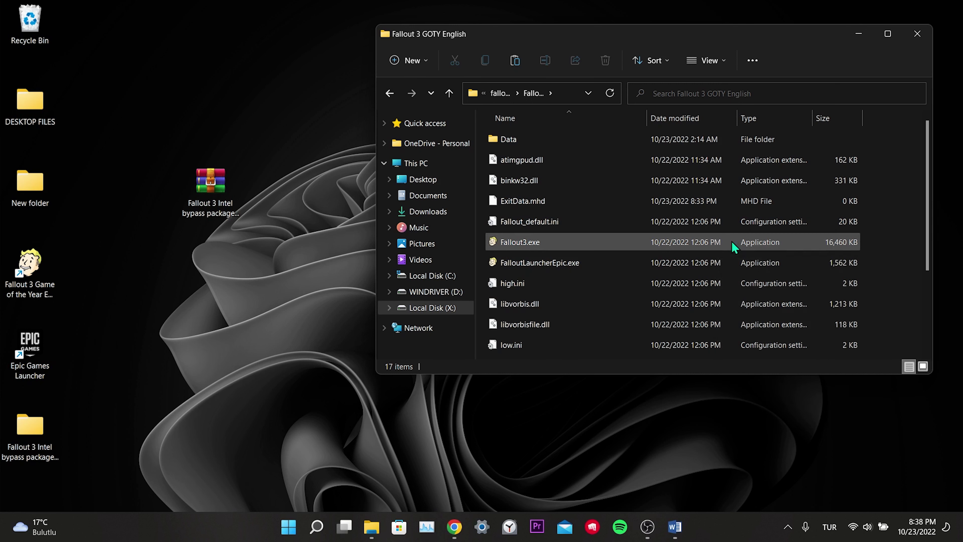
# Copy FALLOUT.INI from the extracted bypass folder on the desktop
pyautogui.doubleClick(30, 427)
pyautogui.rightClick(574, 212)
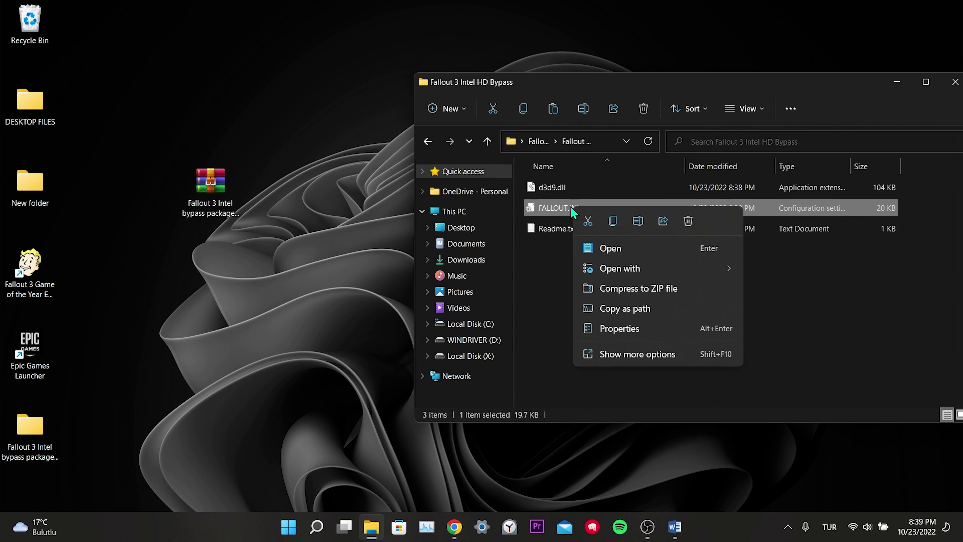
pyautogui.click(612, 223)
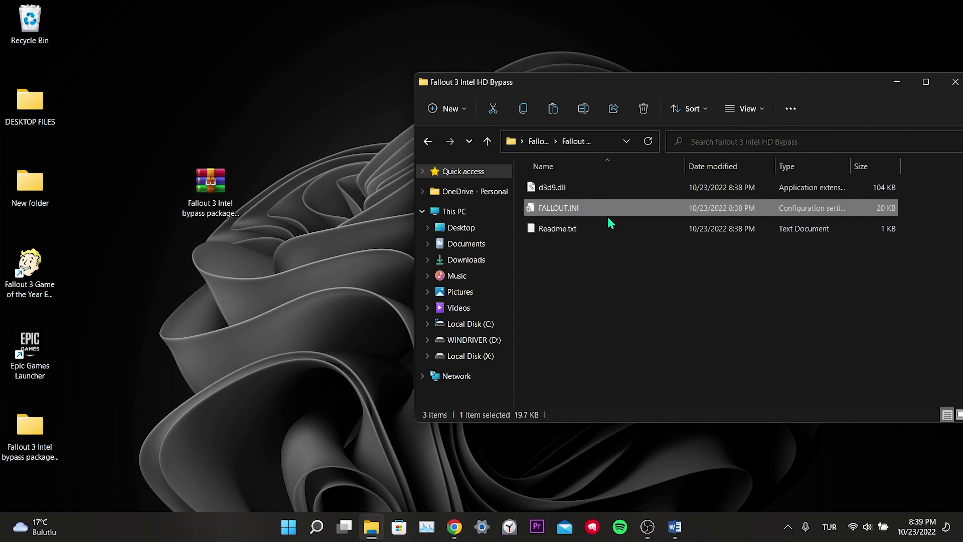
pyautogui.click(586, 280)
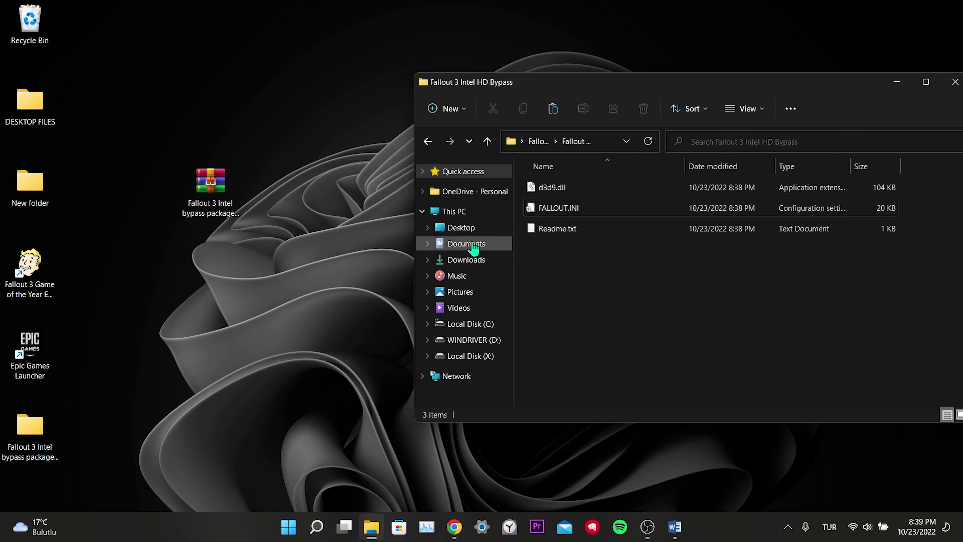
# Delete the old FALLOUT.INI in Documents\My Games\Fallout3 and paste the bypass copy in its place
pyautogui.click(461, 246)
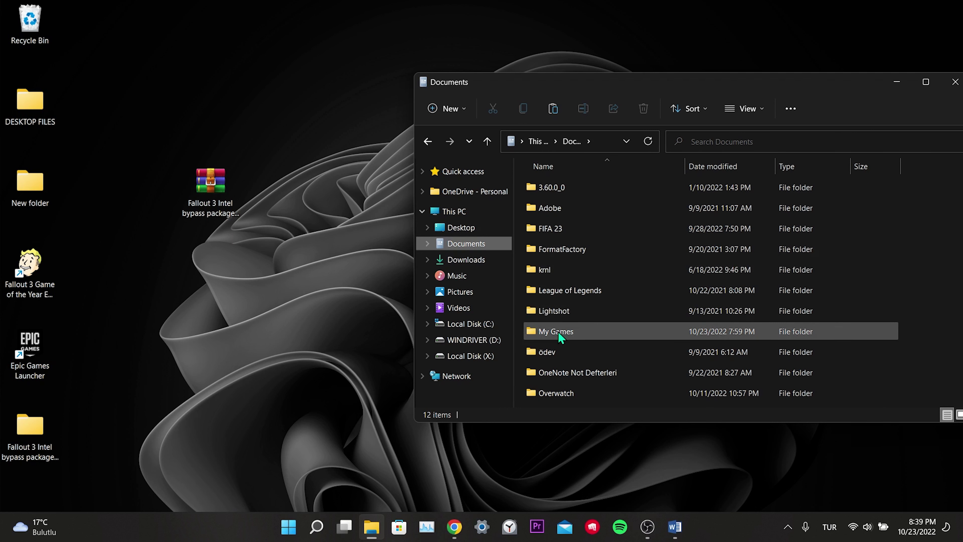
pyautogui.doubleClick(563, 332)
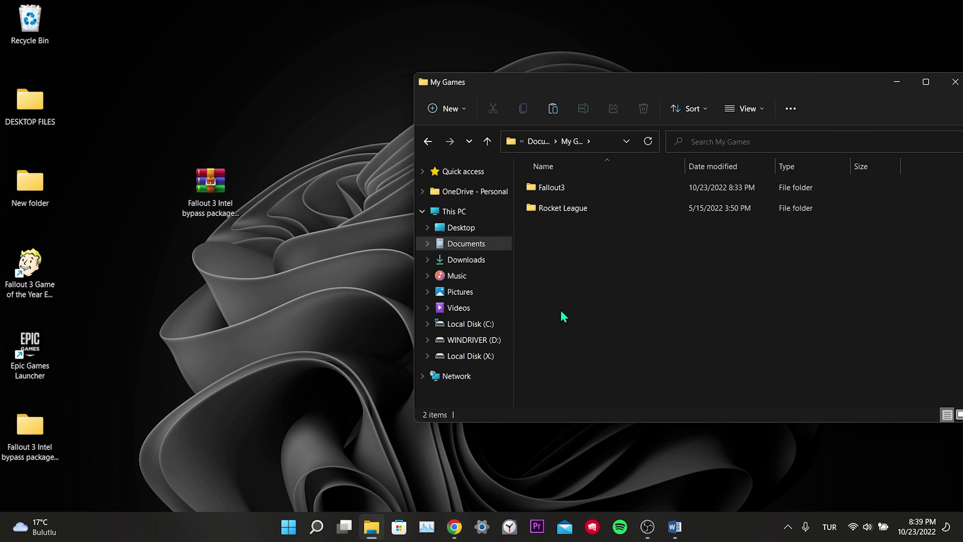
pyautogui.doubleClick(572, 190)
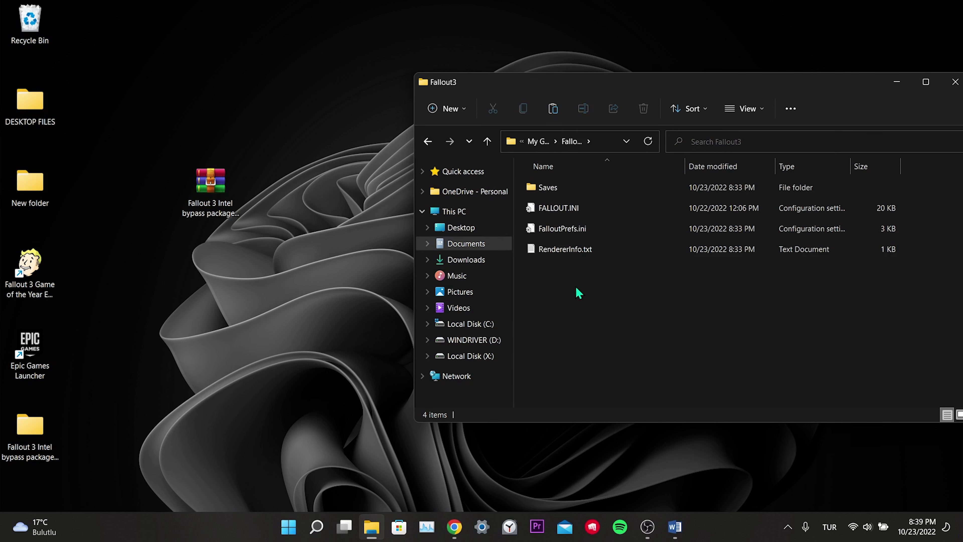
pyautogui.rightClick(571, 207)
pyautogui.click(689, 219)
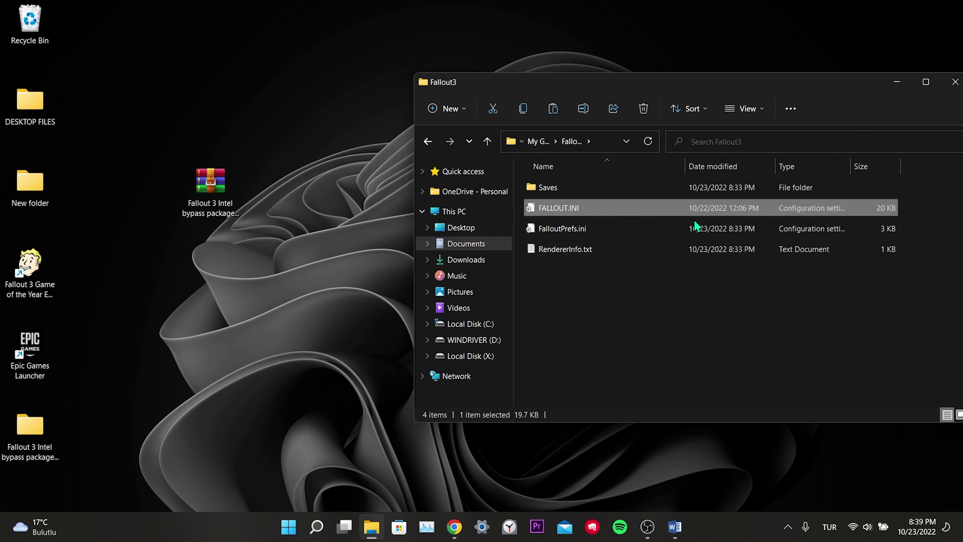
pyautogui.rightClick(607, 266)
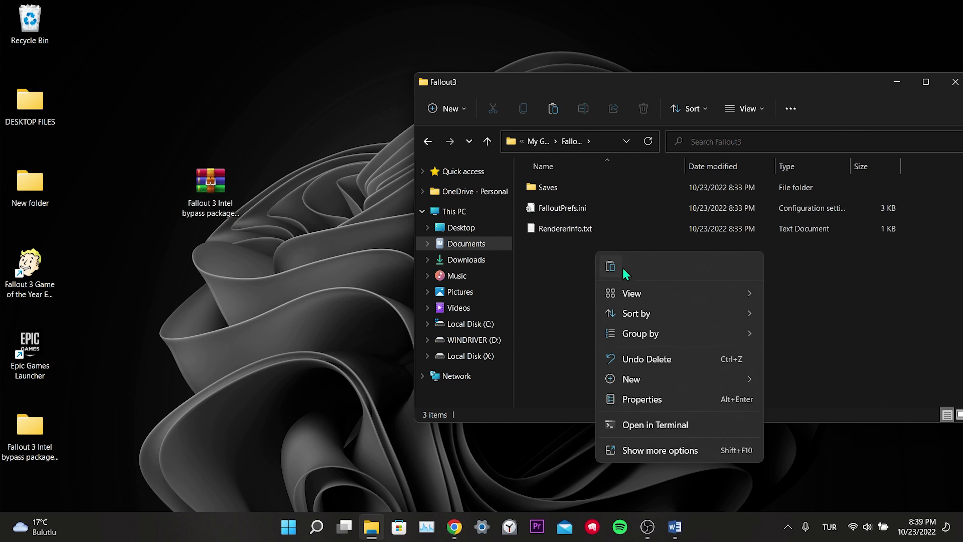
pyautogui.hotkey('ctrl', 'z')
pyautogui.click(617, 276)
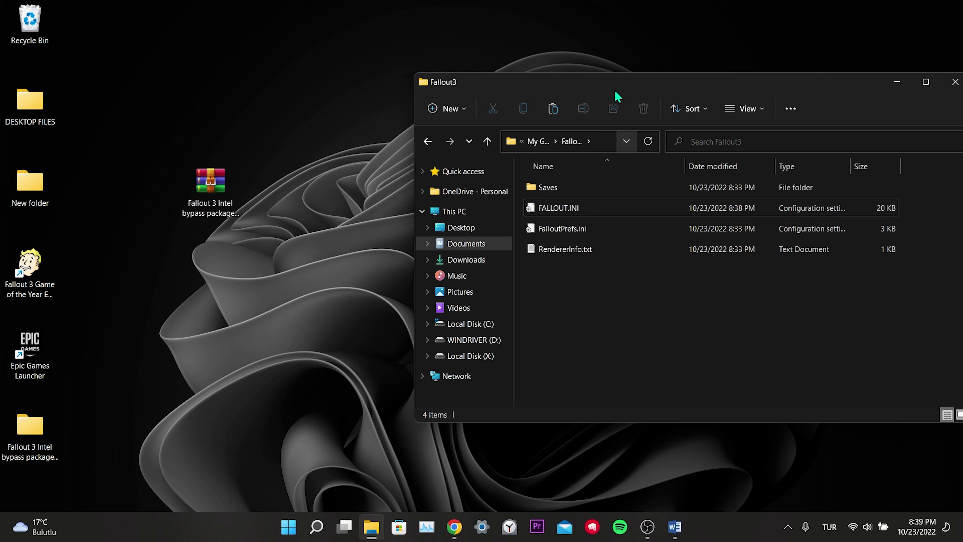
pyautogui.moveTo(624, 85); pyautogui.dragTo(508, 75)
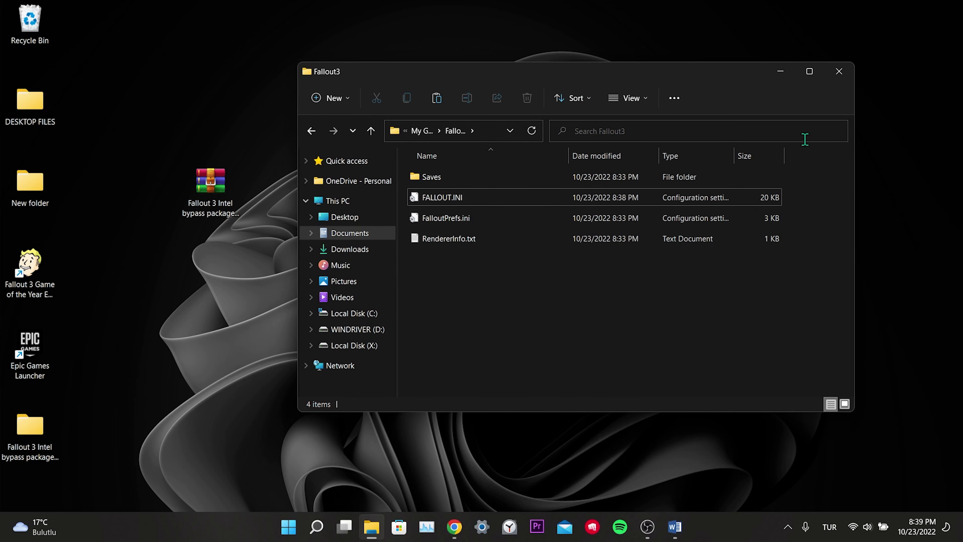
# Close the Fallout3 folder window and refresh the desktop
pyautogui.click(831, 74)
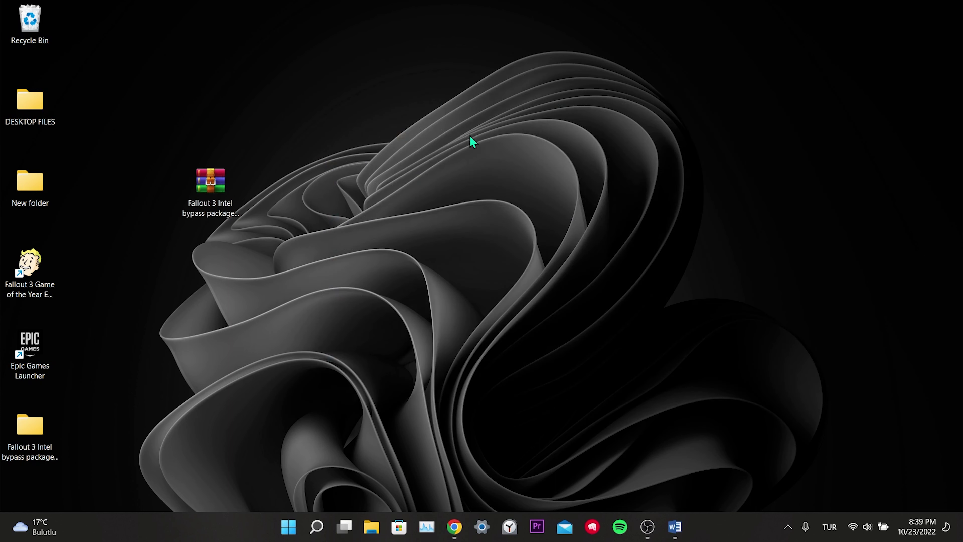
pyautogui.rightClick(377, 127)
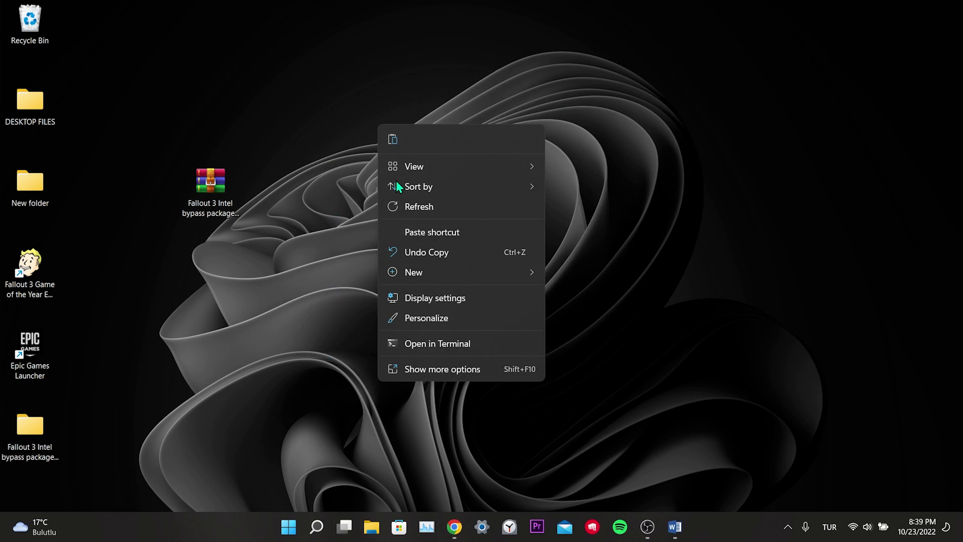
pyautogui.click(402, 205)
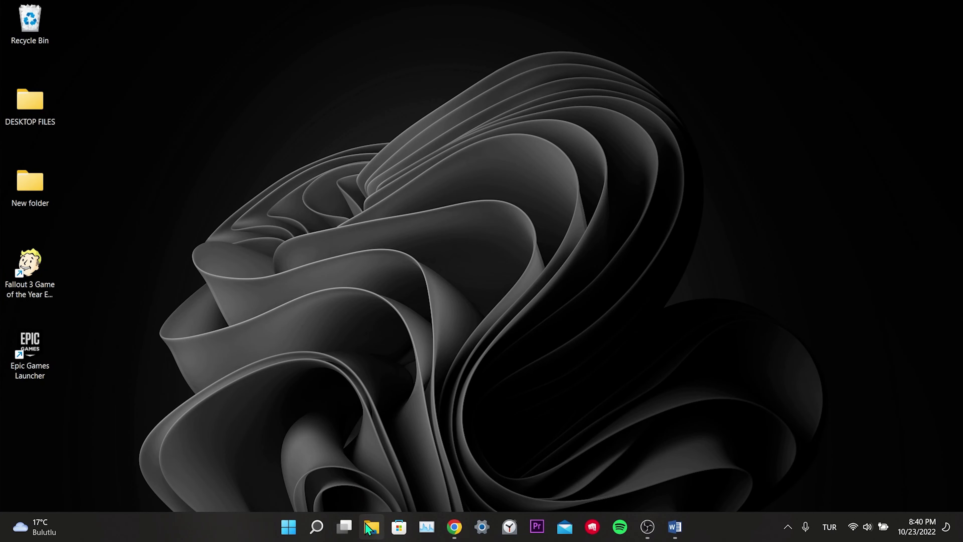
# Open a new Explorer window to Documents\My Games and delete the Fallout3 folder
pyautogui.click(367, 527)
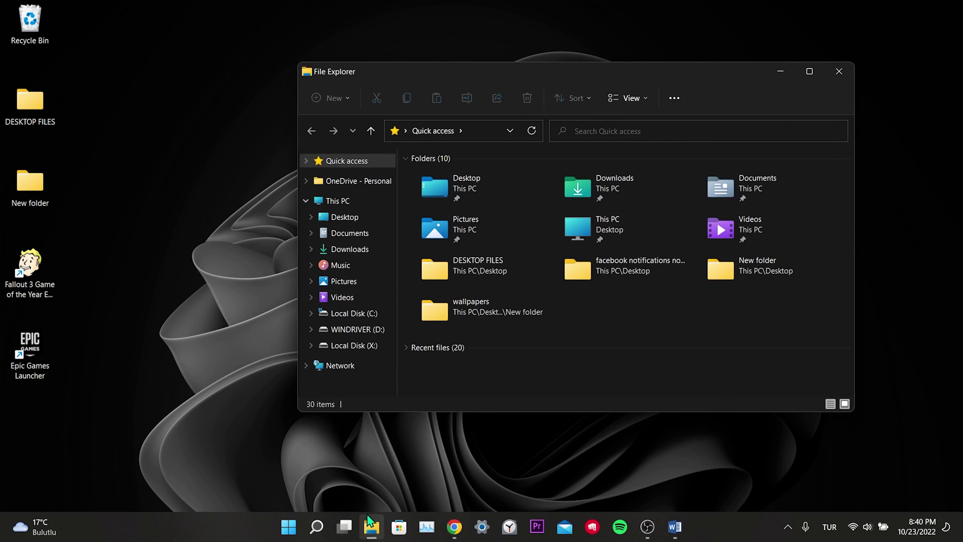
pyautogui.click(350, 235)
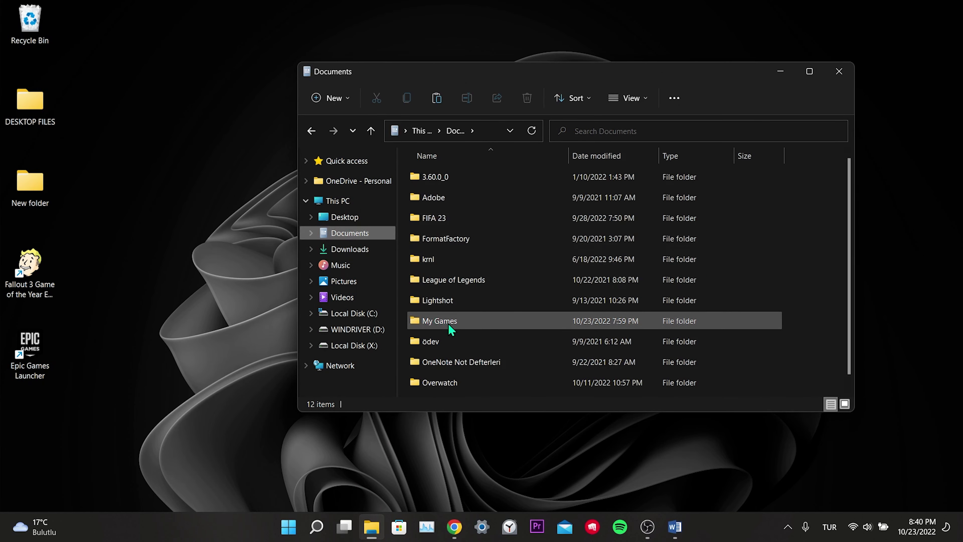
pyautogui.doubleClick(440, 321)
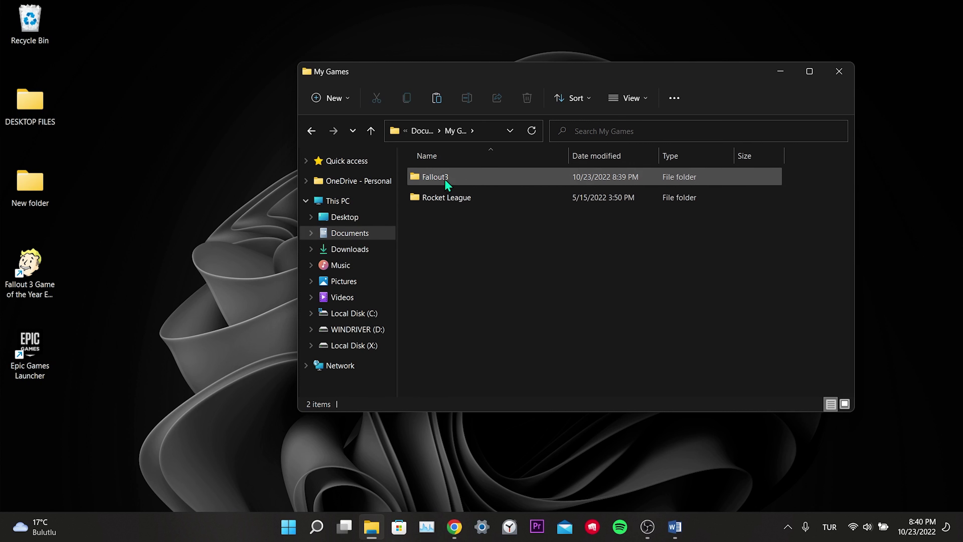
pyautogui.click(446, 180)
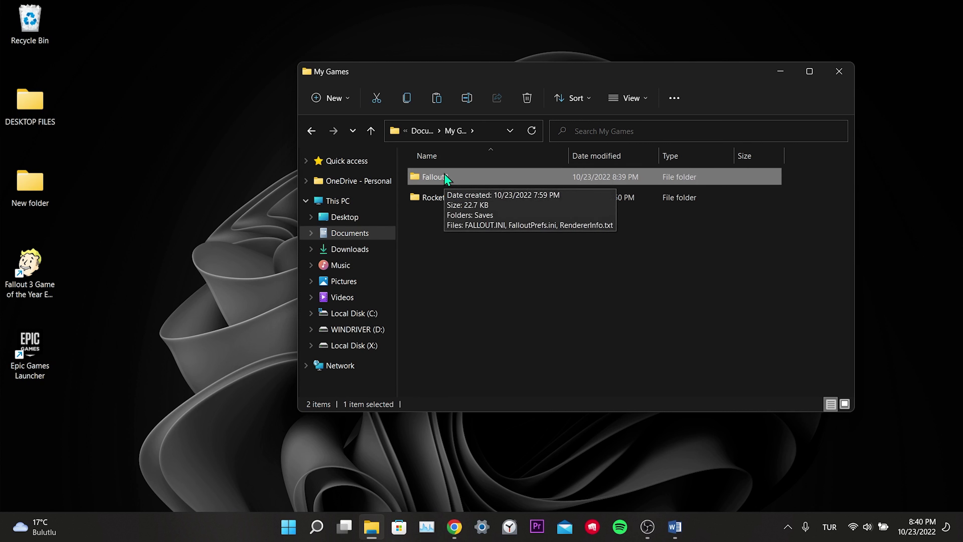
pyautogui.press('Delete')
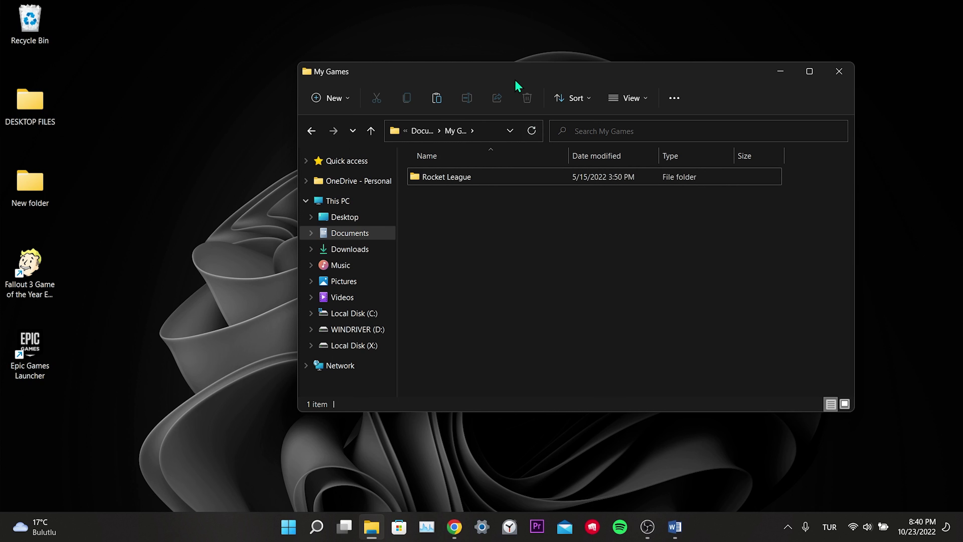
pyautogui.moveTo(527, 74); pyautogui.dragTo(493, 71)
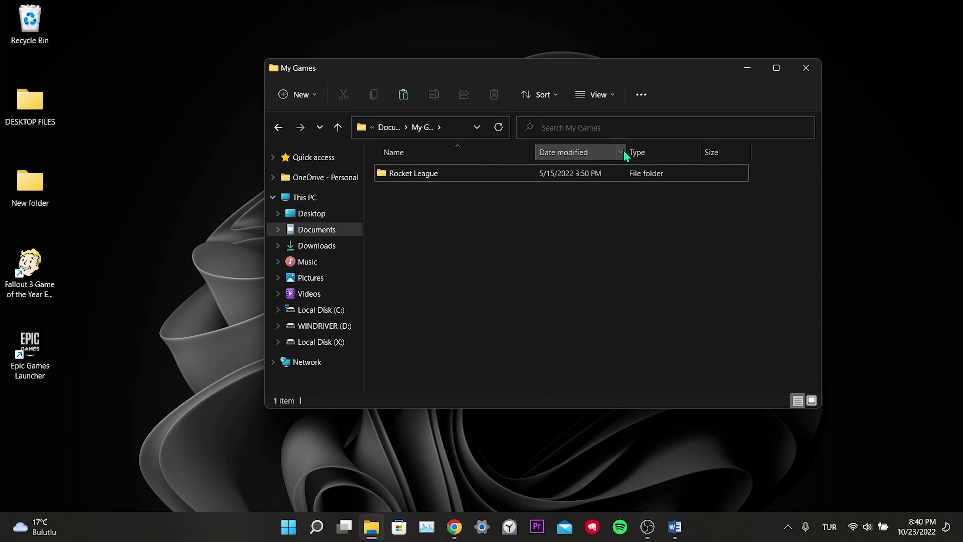
pyautogui.click(801, 71)
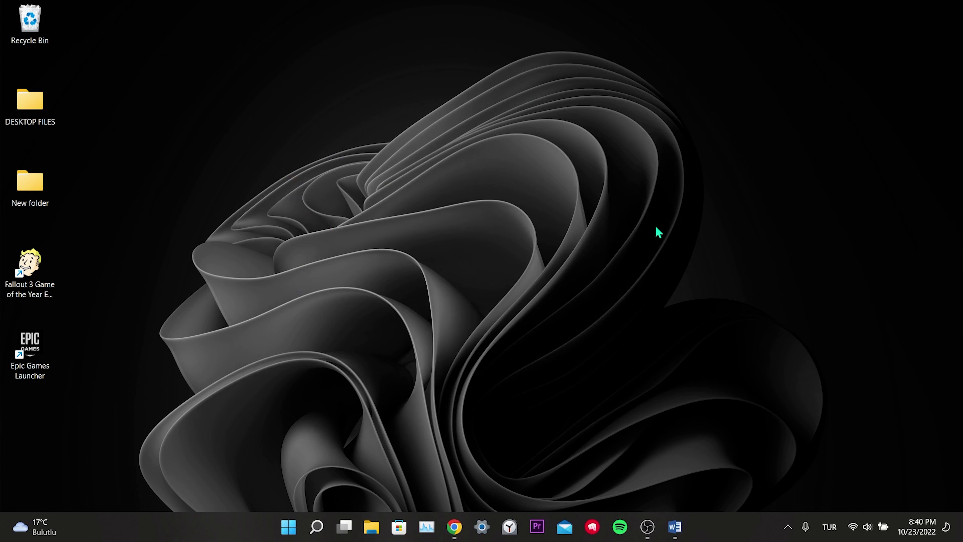